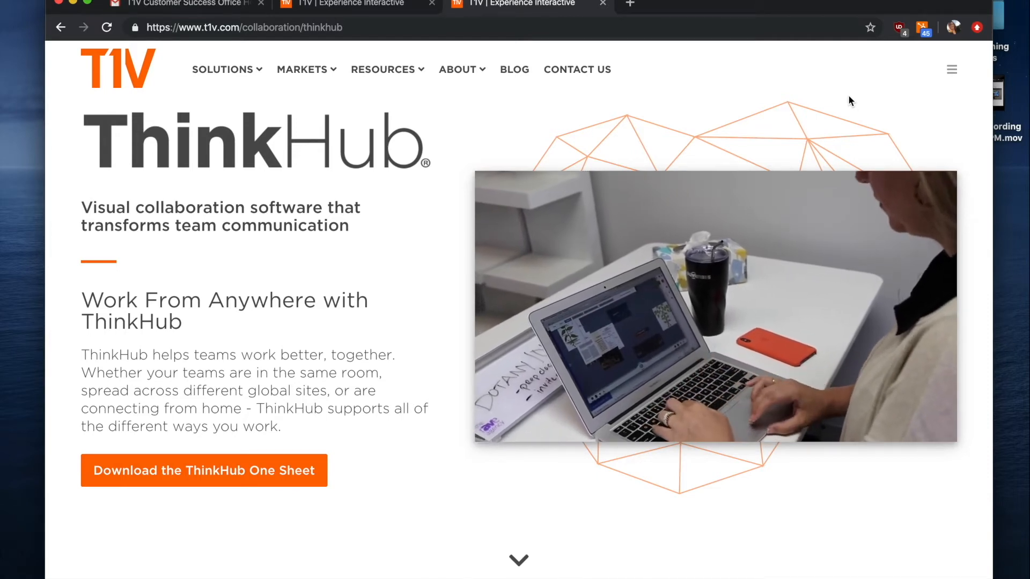
View the T1V AirConnect download page, then go back to the ThinkHub 'Customer Success Office Hours' invite email.
{"action": "left_click", "coordinate": [406, 6]}
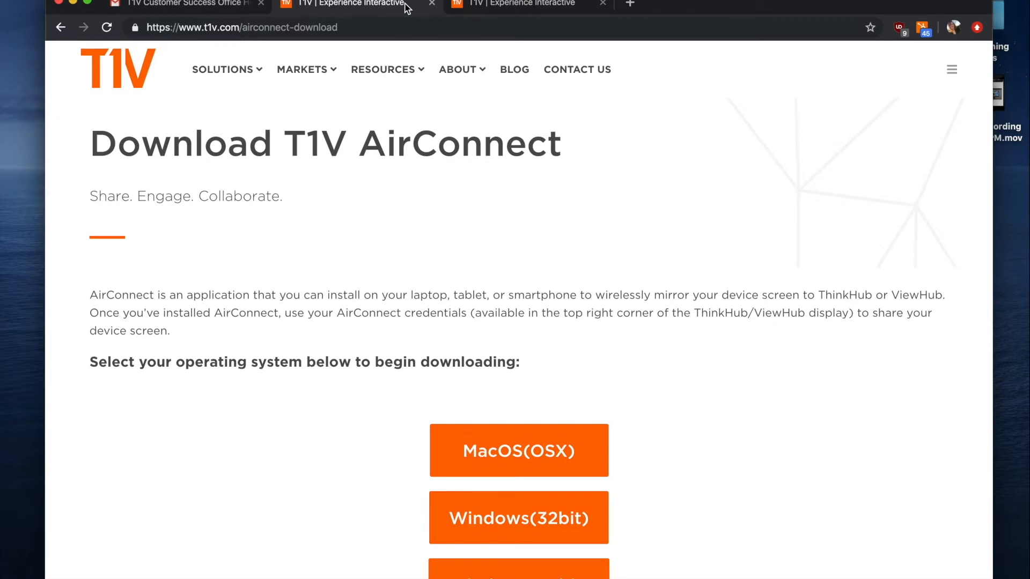
{"action": "left_click", "coordinate": [214, 4]}
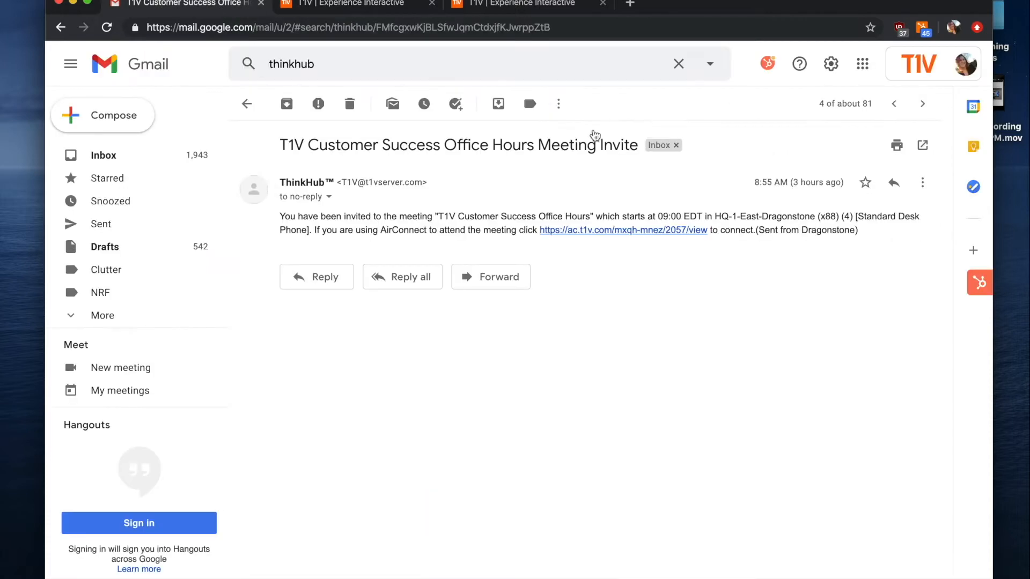
Follow the invite's AirConnect link, skim the download page, and switch to the AirConnect app.
{"action": "left_click", "coordinate": [633, 230]}
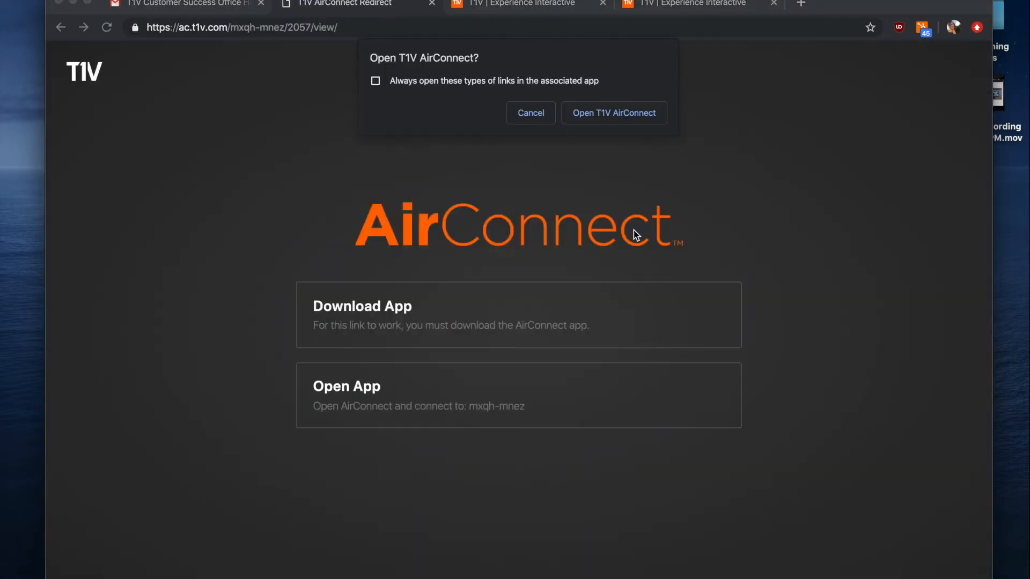
{"action": "left_click", "coordinate": [483, 4]}
{"action": "scroll", "coordinate": [507, 281], "scroll_direction": "down", "scroll_amount": 2}
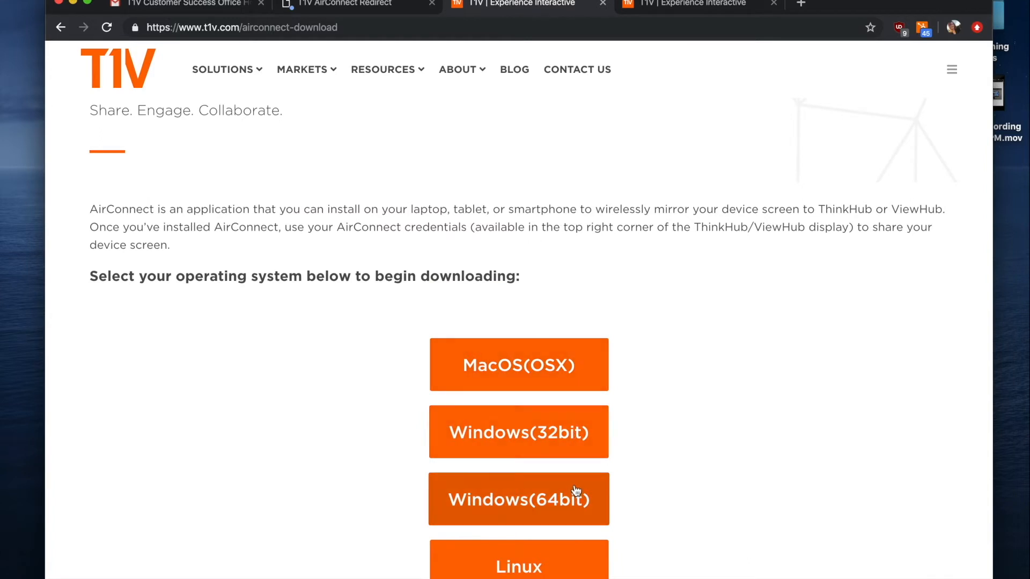
{"action": "scroll", "coordinate": [636, 257], "scroll_direction": "up", "scroll_amount": 3}
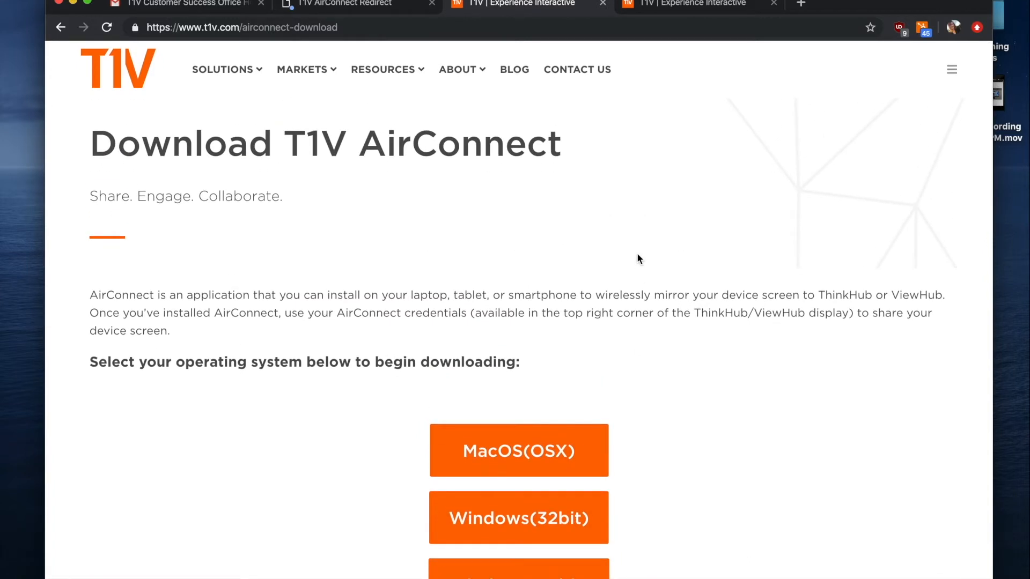
{"action": "key", "text": "super+Tab"}
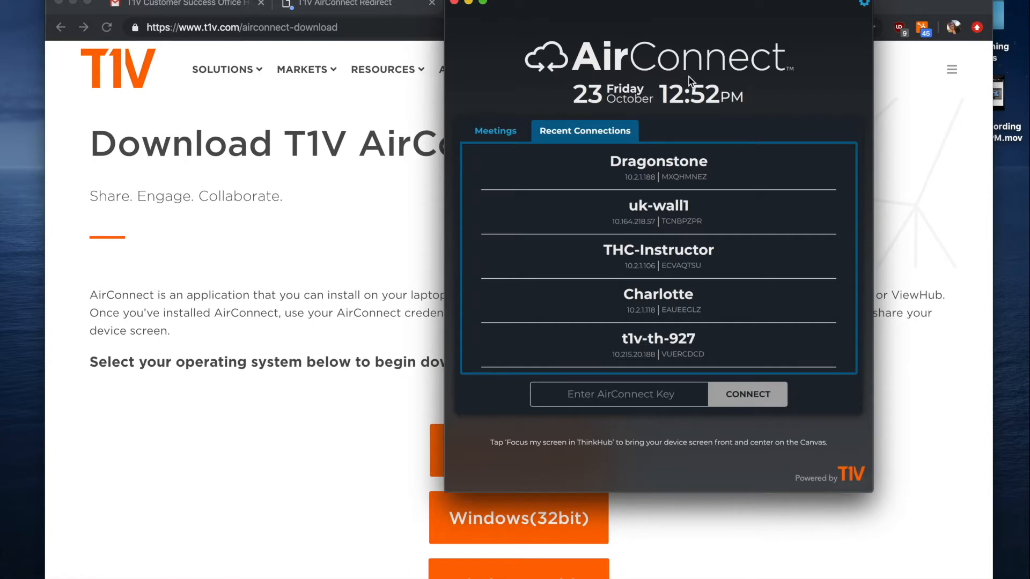
Connect to the Dragonstone ThinkHub by entering its room key and then the room password.
{"action": "left_click", "coordinate": [601, 393]}
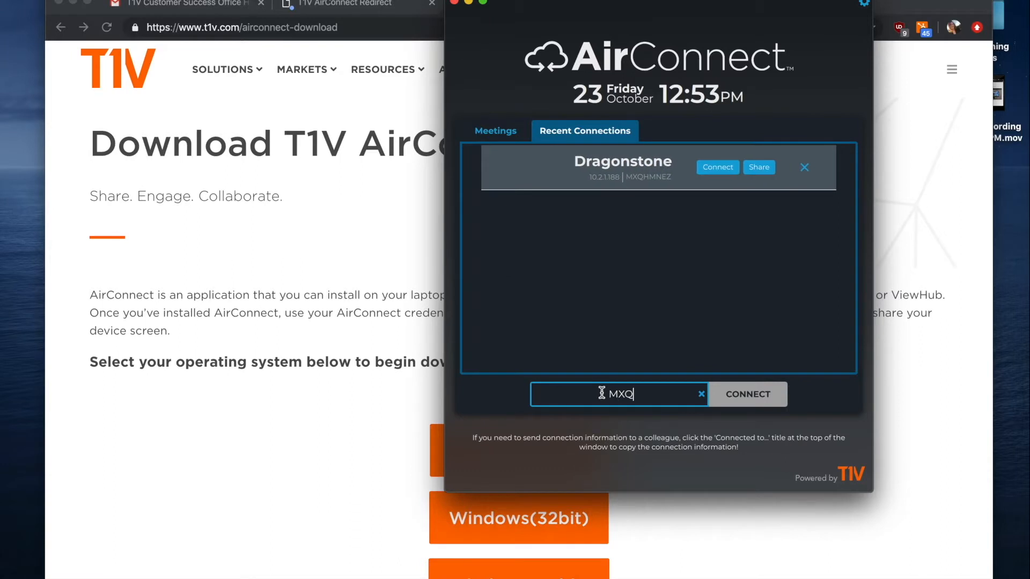
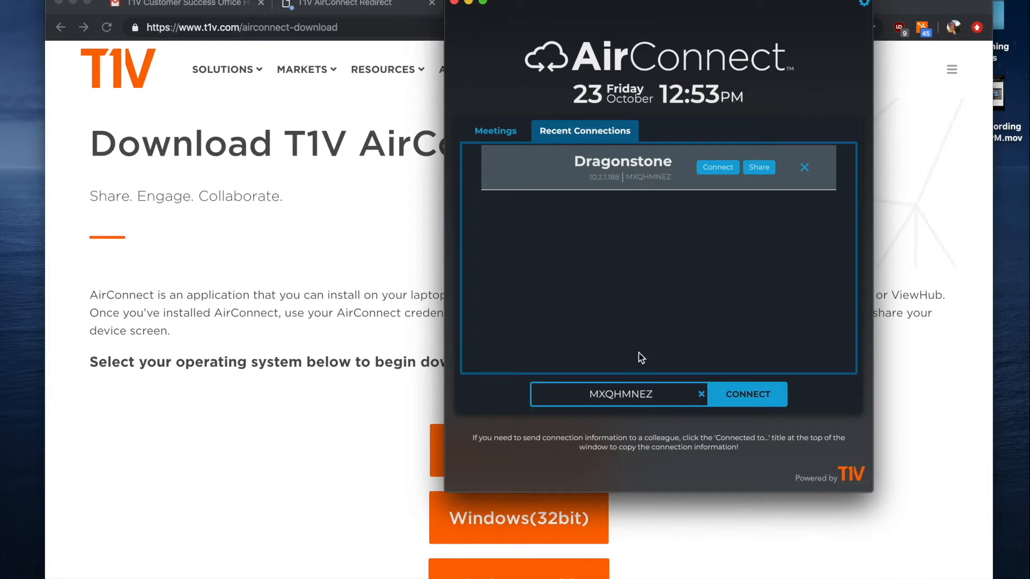
{"action": "left_click", "coordinate": [749, 398]}
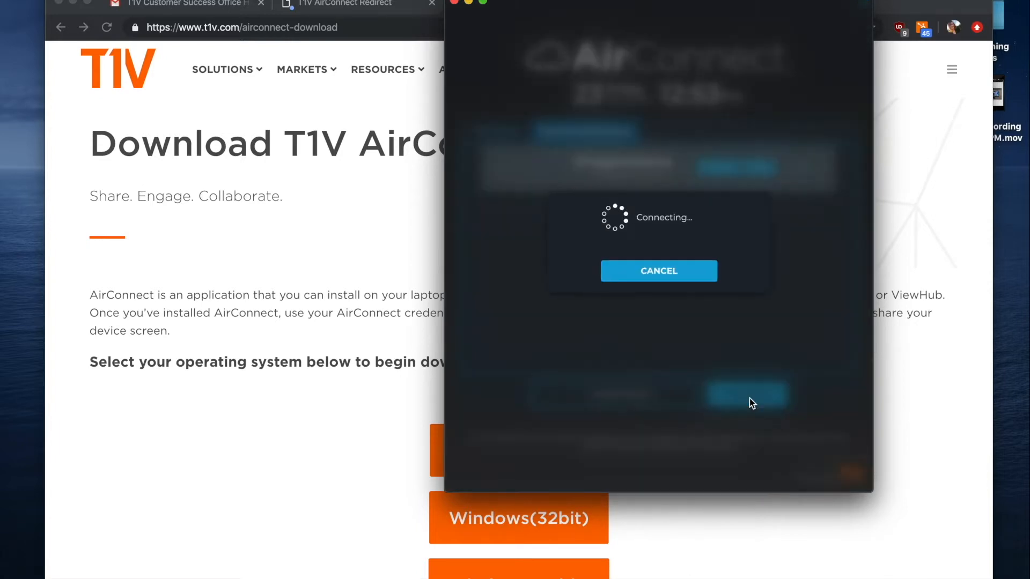
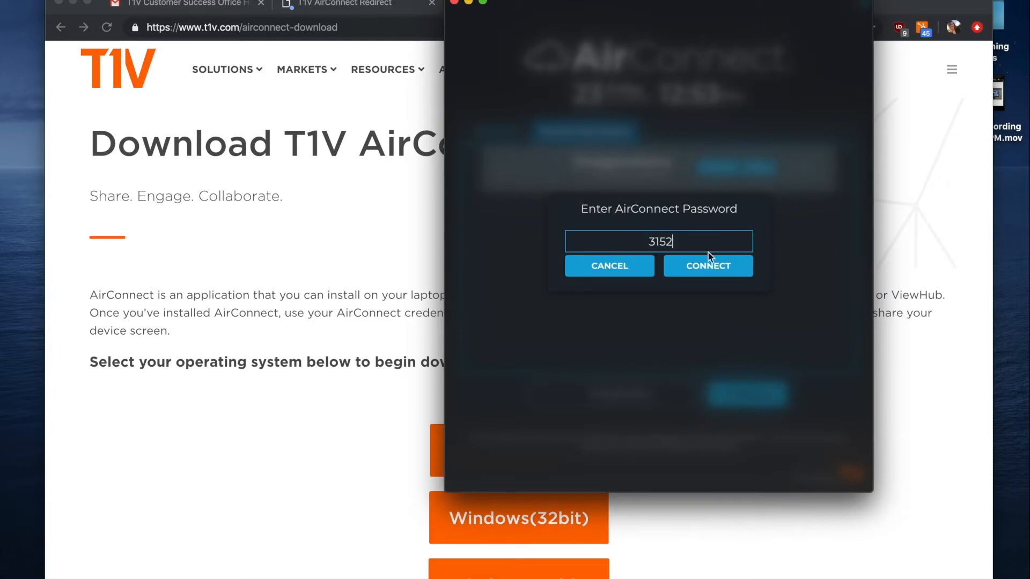
{"action": "left_click", "coordinate": [715, 268]}
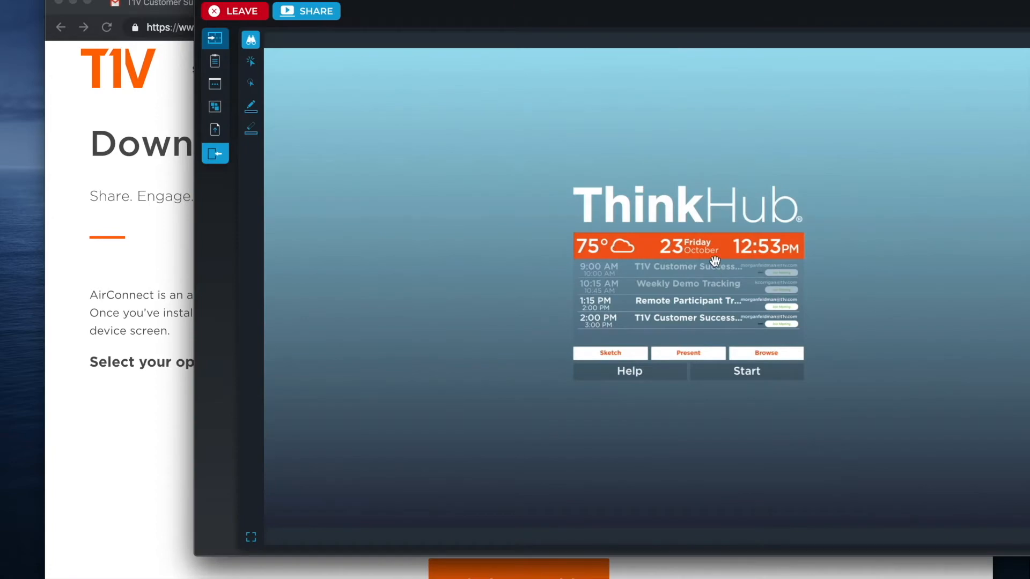
Shift the AirConnect window left and take control of the Dragonstone ThinkHub display.
{"action": "left_click_drag", "start_coordinate": [815, 3], "coordinate": [685, 3]}
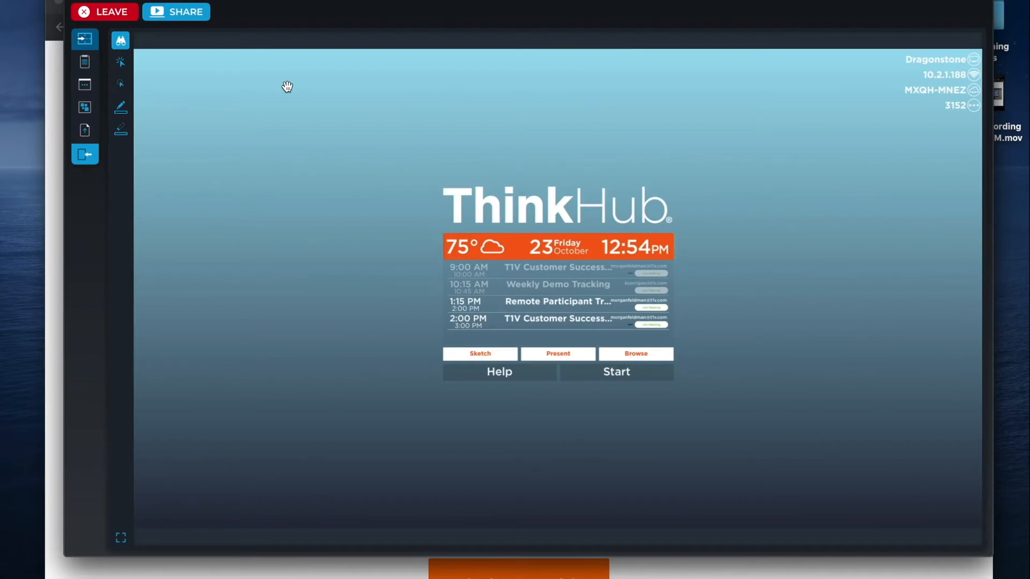
{"action": "left_click", "coordinate": [121, 85]}
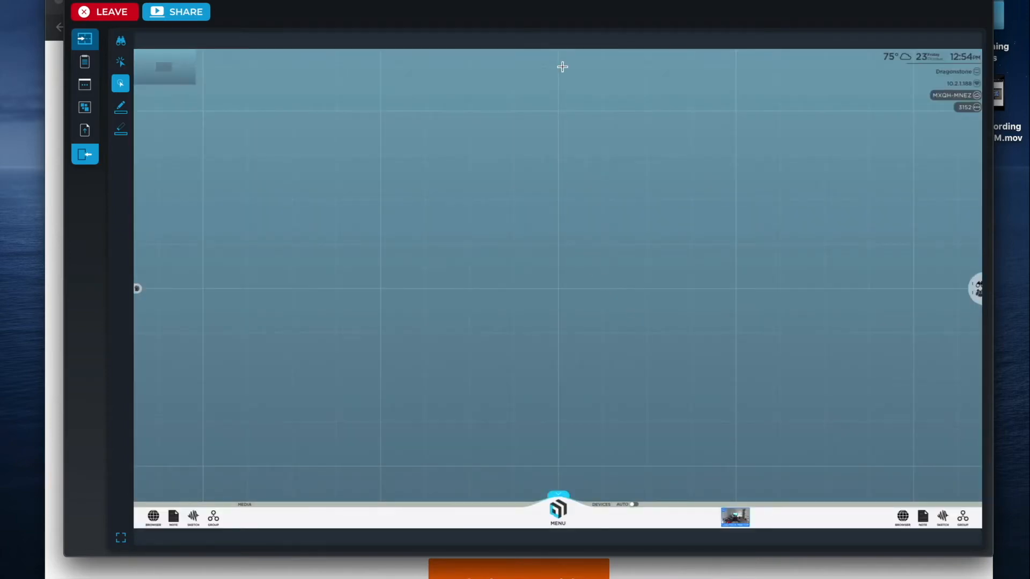
Pan the empty canvas, cycle through the view, control, select, pen and eraser tools, and open MENU.
{"action": "left_click_drag", "start_coordinate": [532, 284], "coordinate": [493, 211]}
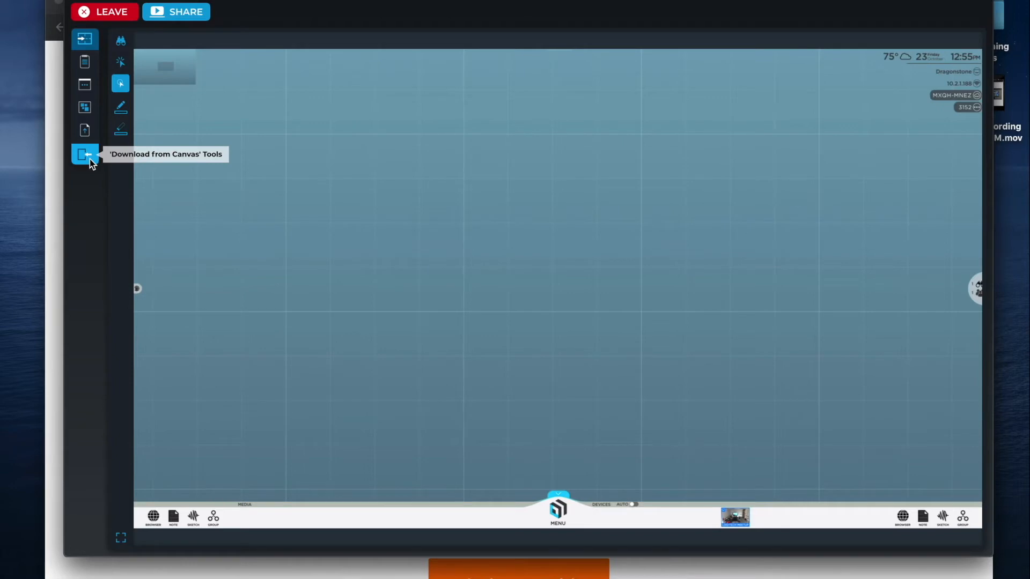
{"action": "left_click", "coordinate": [122, 42]}
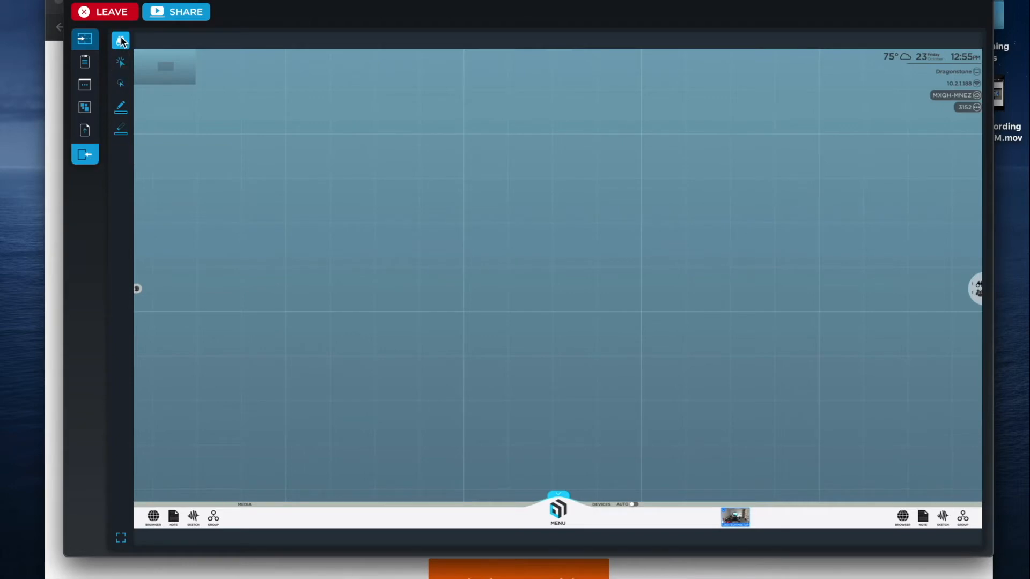
{"action": "left_click", "coordinate": [124, 88]}
{"action": "left_click", "coordinate": [121, 61]}
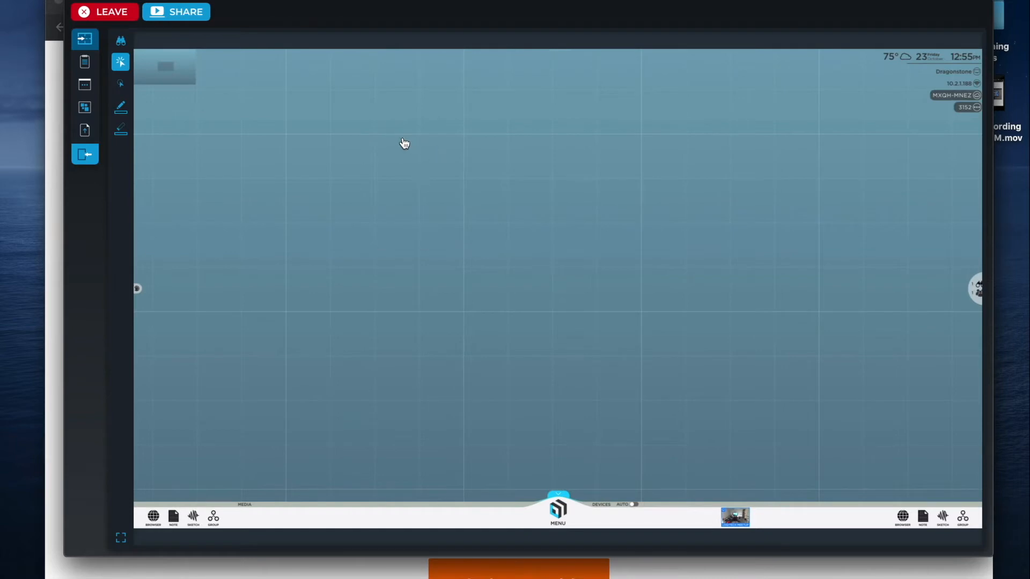
{"action": "left_click", "coordinate": [120, 106]}
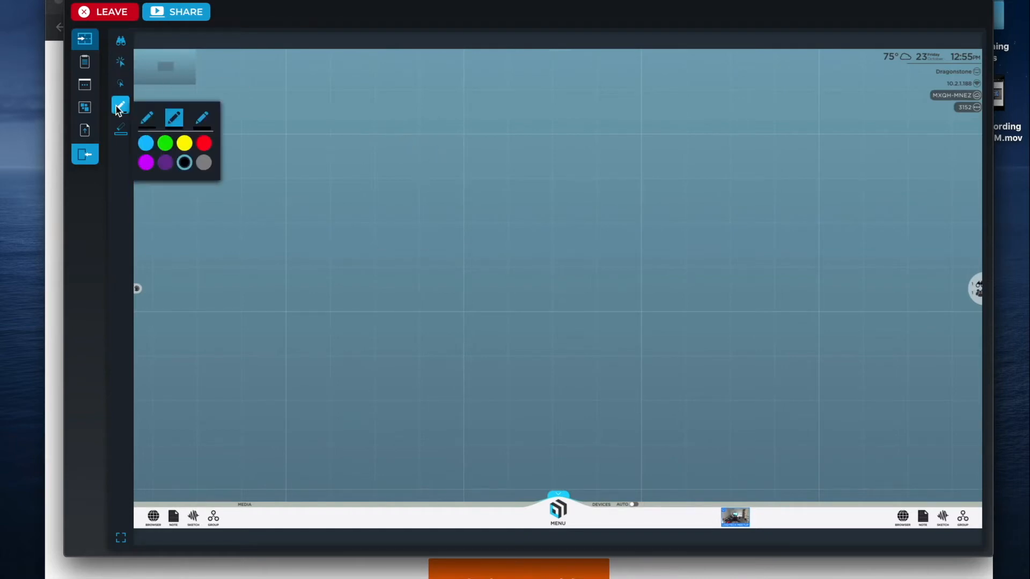
{"action": "left_click", "coordinate": [120, 128]}
{"action": "left_click", "coordinate": [119, 109]}
{"action": "left_click", "coordinate": [121, 40]}
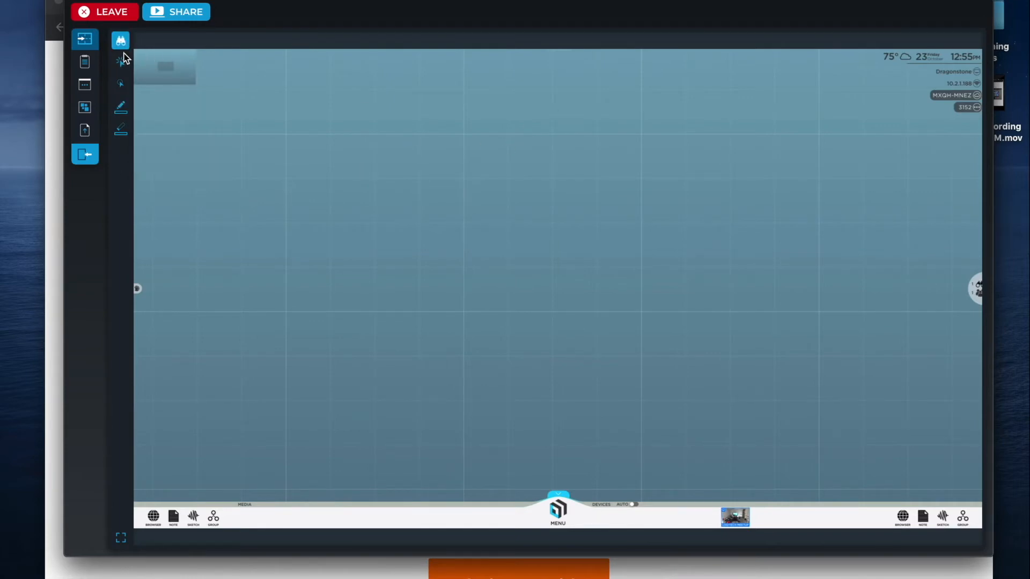
{"action": "left_click", "coordinate": [125, 86]}
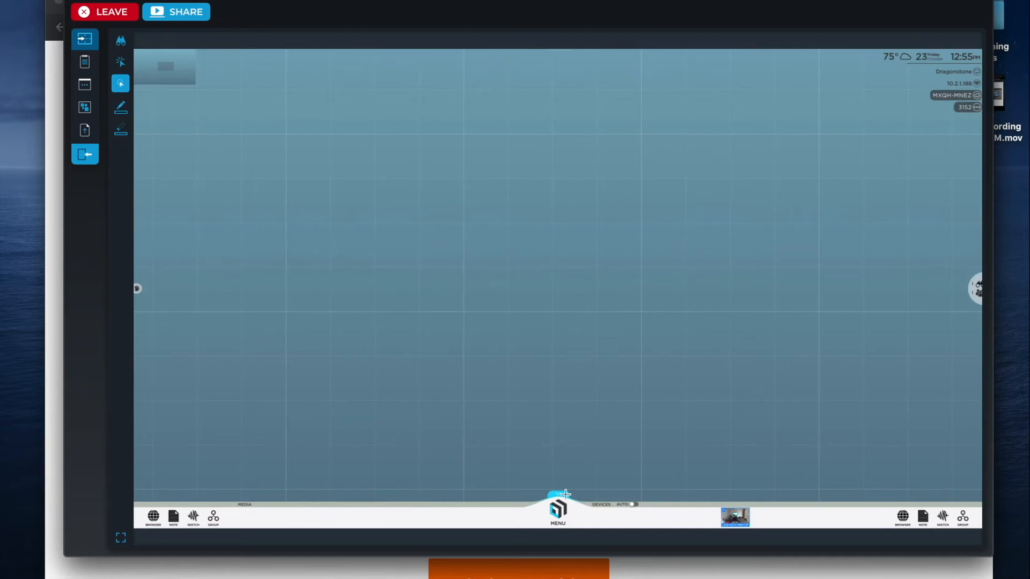
{"action": "left_click", "coordinate": [558, 511]}
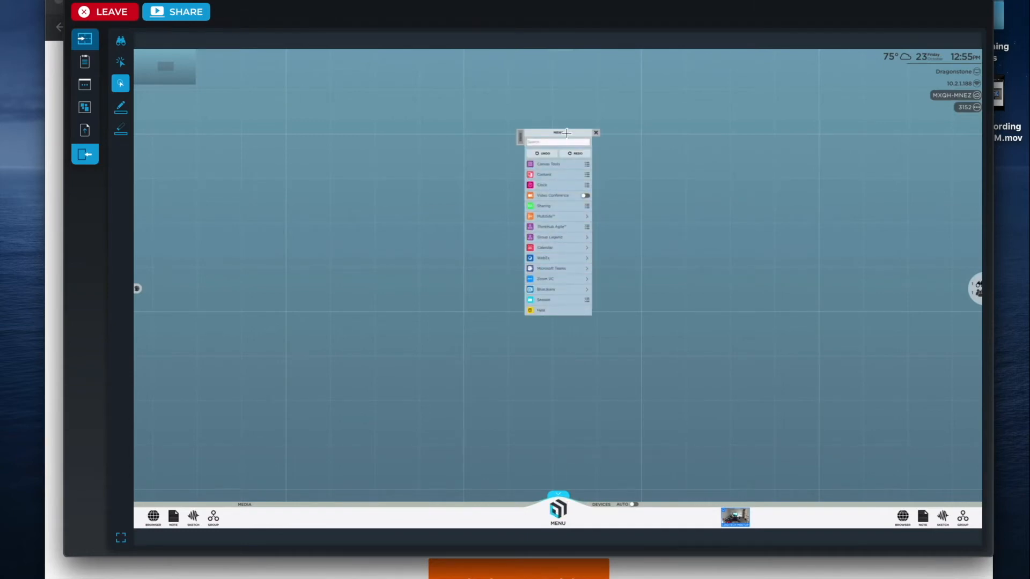
Add a blank note and a sketch card, positioning the note above the sketch.
{"action": "left_click_drag", "start_coordinate": [566, 134], "coordinate": [547, 165]}
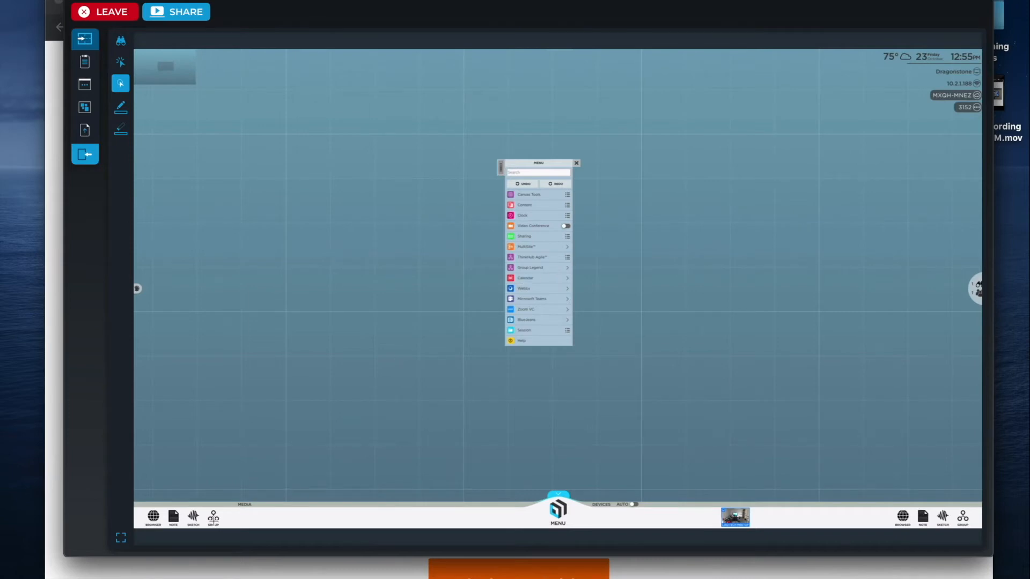
{"action": "left_click", "coordinate": [172, 516]}
{"action": "left_click", "coordinate": [192, 514]}
{"action": "left_click_drag", "start_coordinate": [272, 320], "coordinate": [272, 319]}
{"action": "mouse_move", "coordinate": [204, 440]}
{"action": "left_mouse_down"}
{"action": "mouse_move", "coordinate": [211, 337]}
{"action": "mouse_move", "coordinate": [249, 221]}
{"action": "left_mouse_up"}
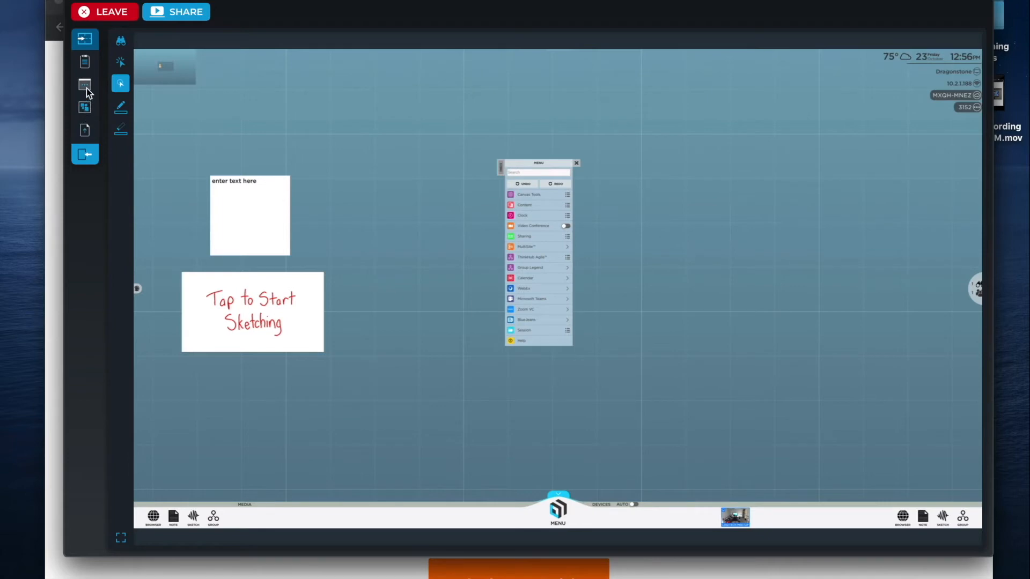
{"action": "left_click", "coordinate": [85, 65]}
Send a Hello note, then type 'WHEN I TYPE, people see it in real time' into the blank note.
{"action": "left_click", "coordinate": [177, 205]}
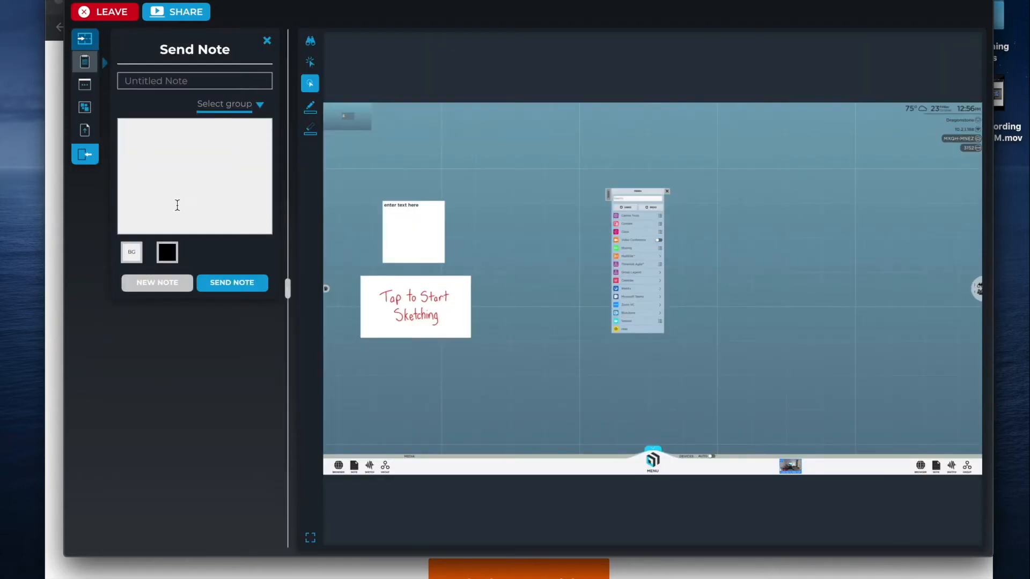
{"action": "type", "text": "T"}
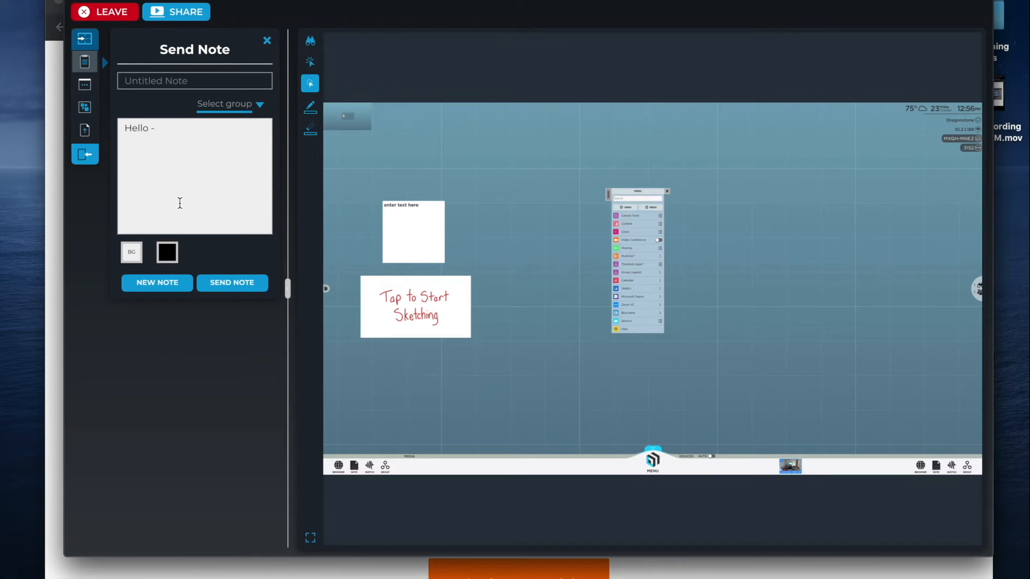
{"action": "left_click", "coordinate": [244, 285]}
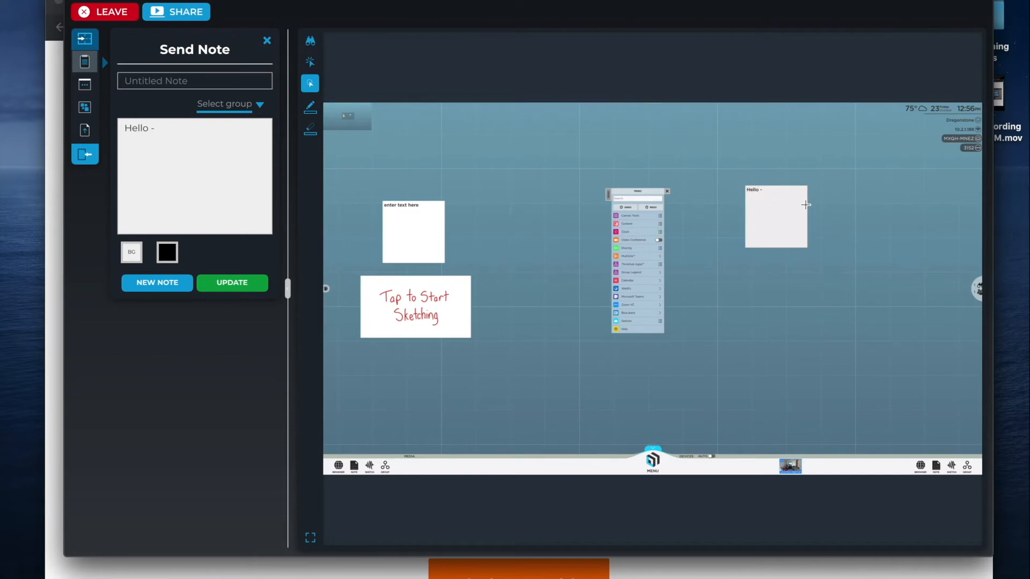
{"action": "left_click", "coordinate": [423, 225]}
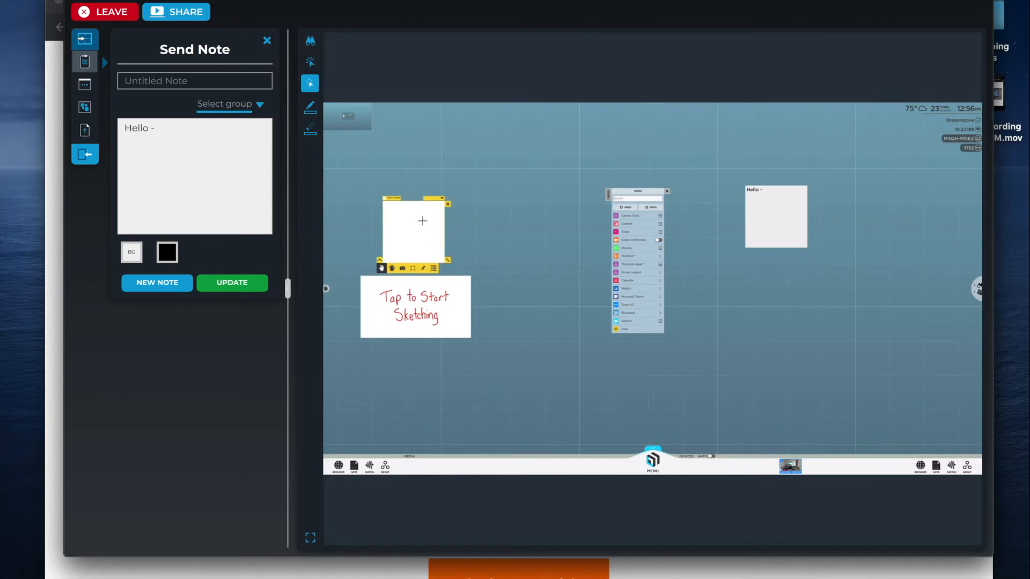
{"action": "type", "text": "WHEN I TYPE, people see it in real time"}
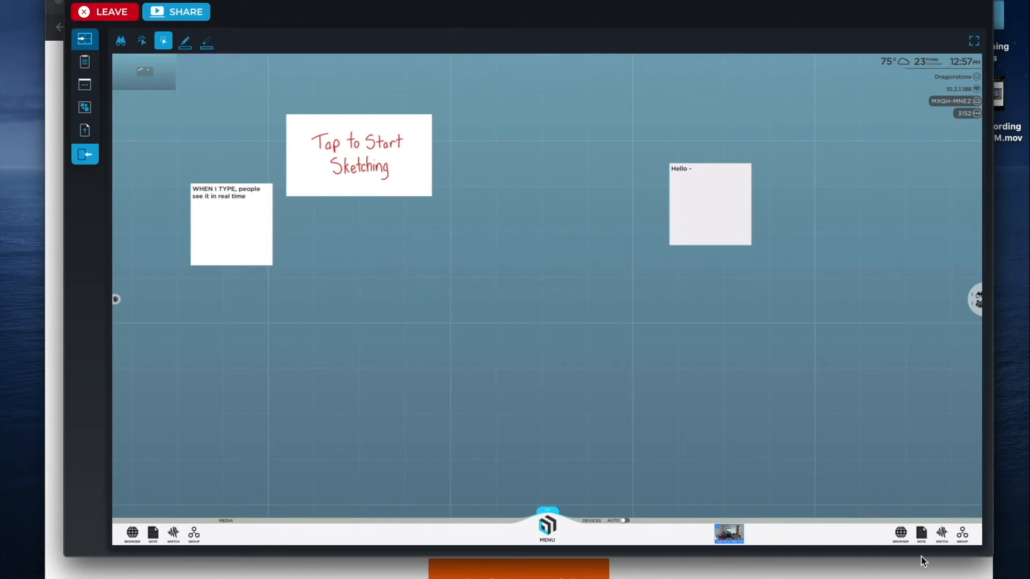
Add a Google browser window, another note and a sketch card, placing the browser and sketch mid-canvas.
{"action": "left_click", "coordinate": [131, 532]}
{"action": "left_click", "coordinate": [153, 533]}
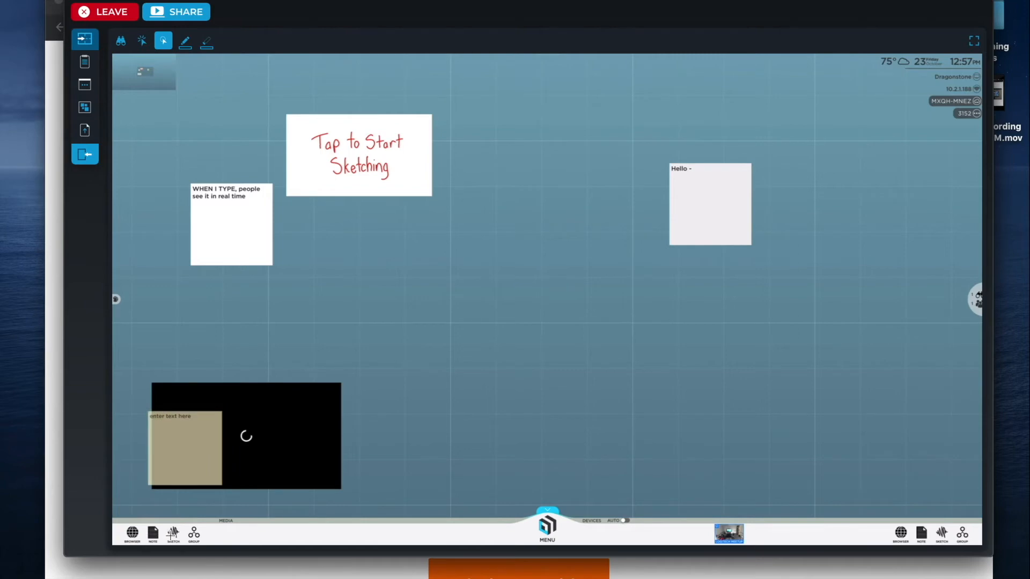
{"action": "left_click", "coordinate": [173, 532]}
{"action": "left_click_drag", "start_coordinate": [300, 418], "coordinate": [452, 313]}
{"action": "mouse_move", "coordinate": [209, 475]}
{"action": "left_mouse_down"}
{"action": "mouse_move", "coordinate": [227, 412]}
{"action": "mouse_move", "coordinate": [218, 357]}
{"action": "left_mouse_up"}
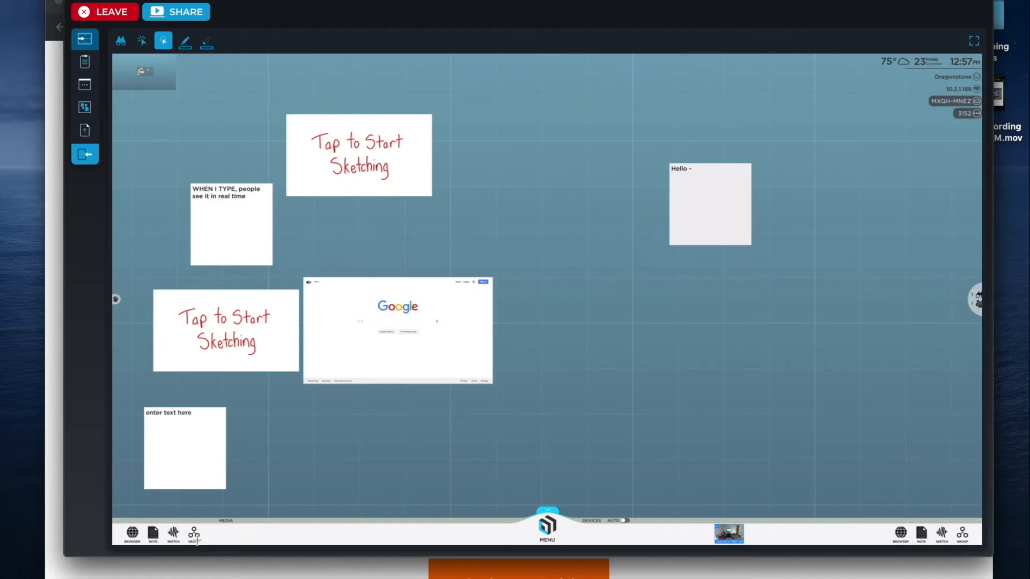
Create Group 1 and move the sketch card, WHEN I TYPE note and Google browser card into it.
{"action": "mouse_move", "coordinate": [196, 540]}
{"action": "left_mouse_down"}
{"action": "mouse_move", "coordinate": [222, 462]}
{"action": "mouse_move", "coordinate": [581, 365]}
{"action": "mouse_move", "coordinate": [579, 191]}
{"action": "left_mouse_up"}
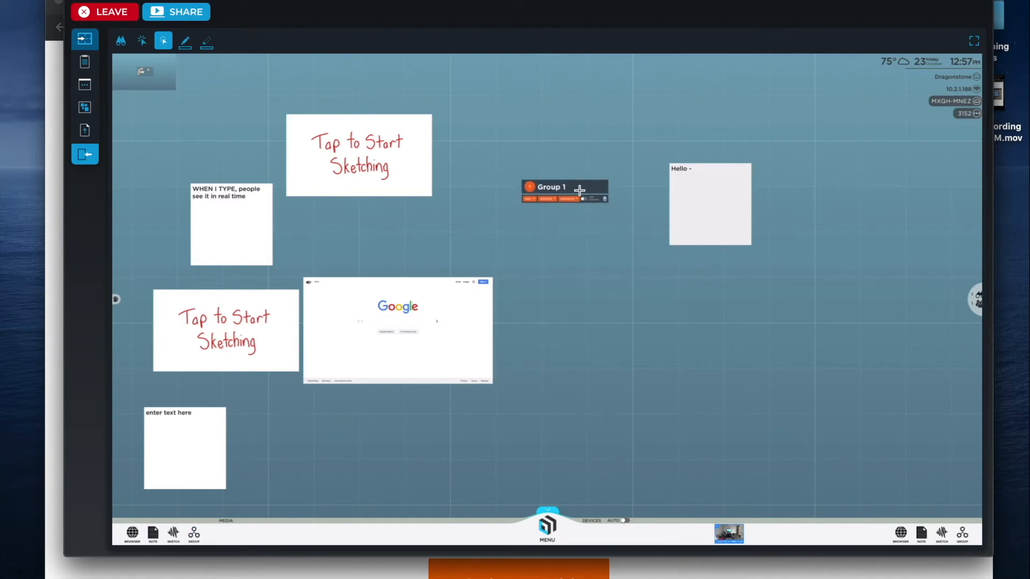
{"action": "left_click_drag", "start_coordinate": [359, 130], "coordinate": [588, 177]}
{"action": "left_click_drag", "start_coordinate": [213, 198], "coordinate": [541, 191]}
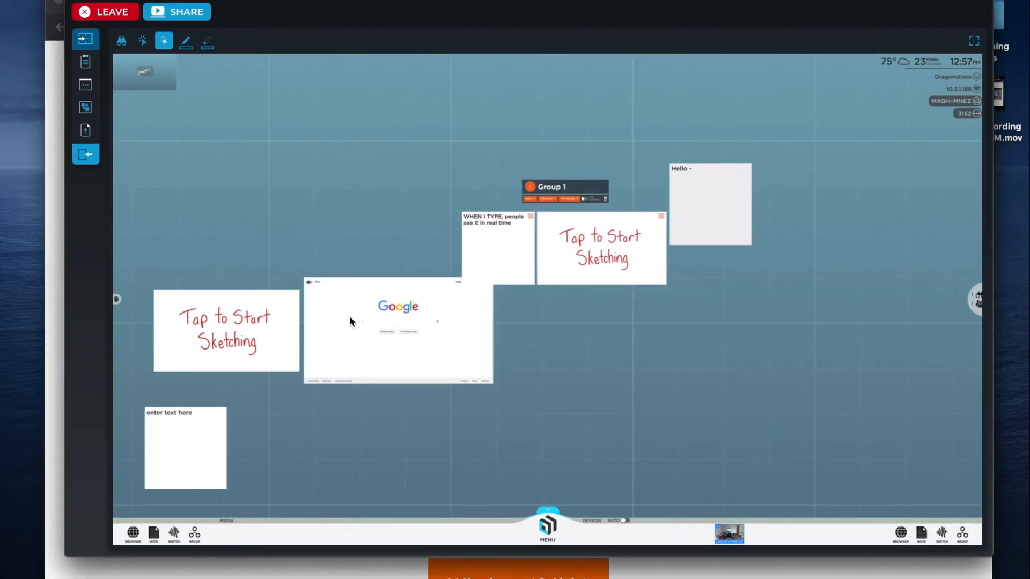
{"action": "left_click_drag", "start_coordinate": [349, 320], "coordinate": [487, 112]}
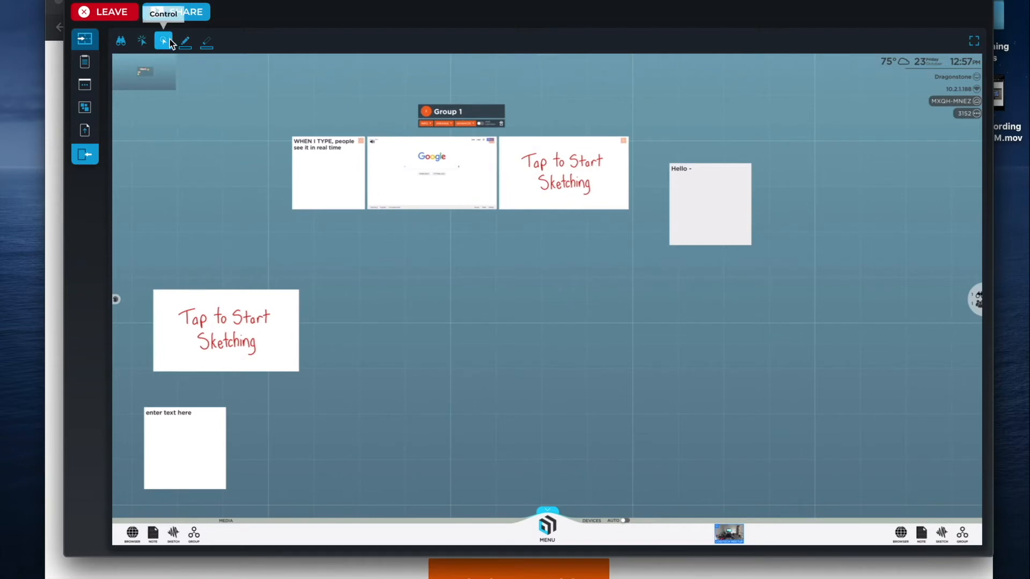
{"action": "left_click", "coordinate": [122, 43]}
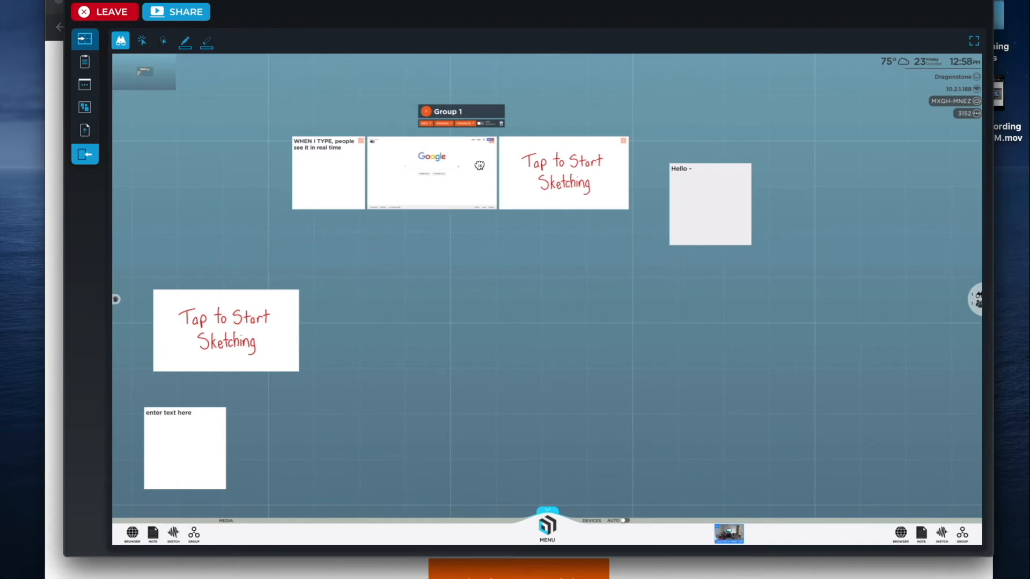
Draw a light-blue freehand arrow pointing at the WHEN I TYPE note.
{"action": "left_click", "coordinate": [184, 41]}
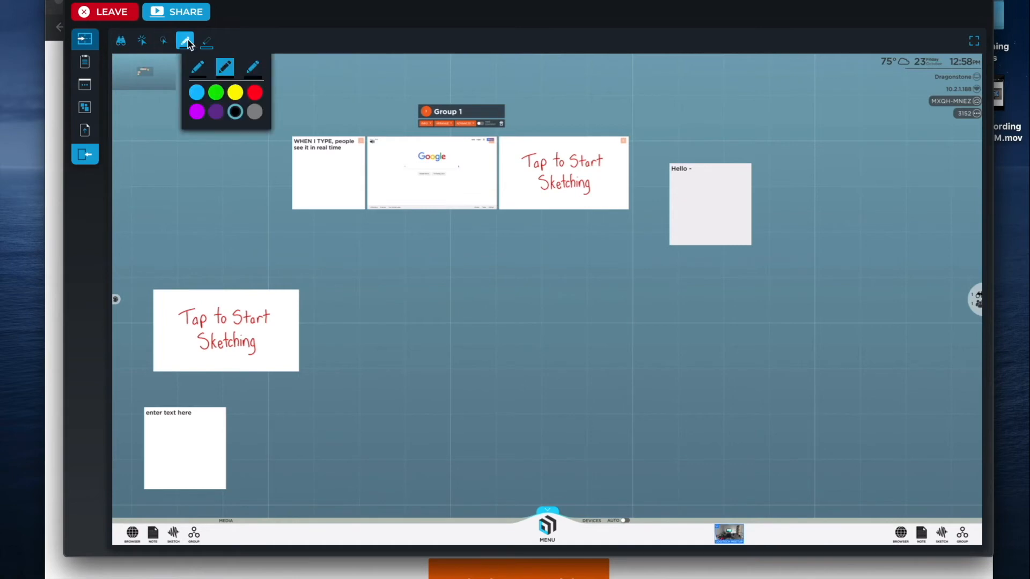
{"action": "left_click", "coordinate": [196, 92]}
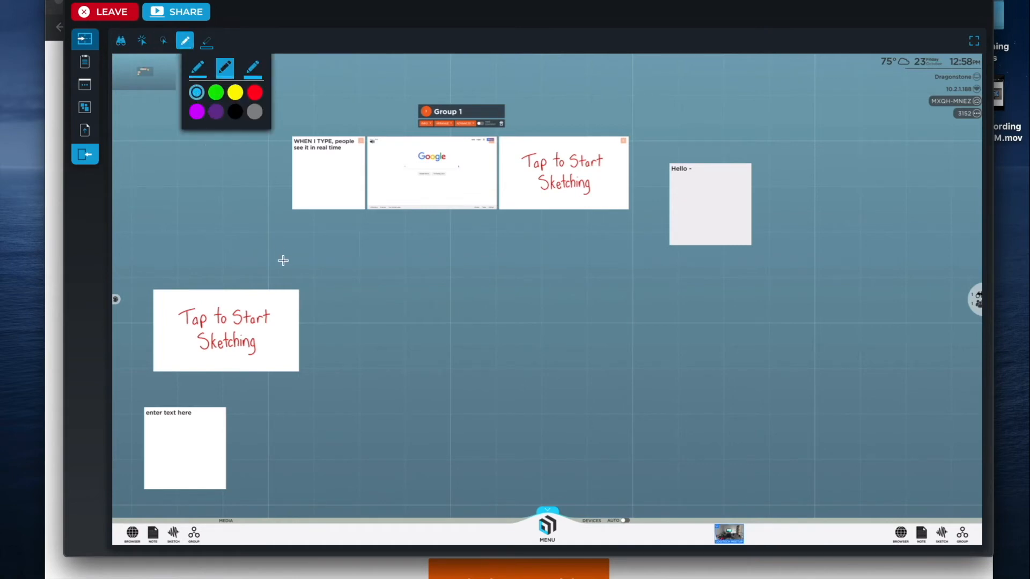
{"action": "left_click_drag", "start_coordinate": [214, 269], "coordinate": [271, 168]}
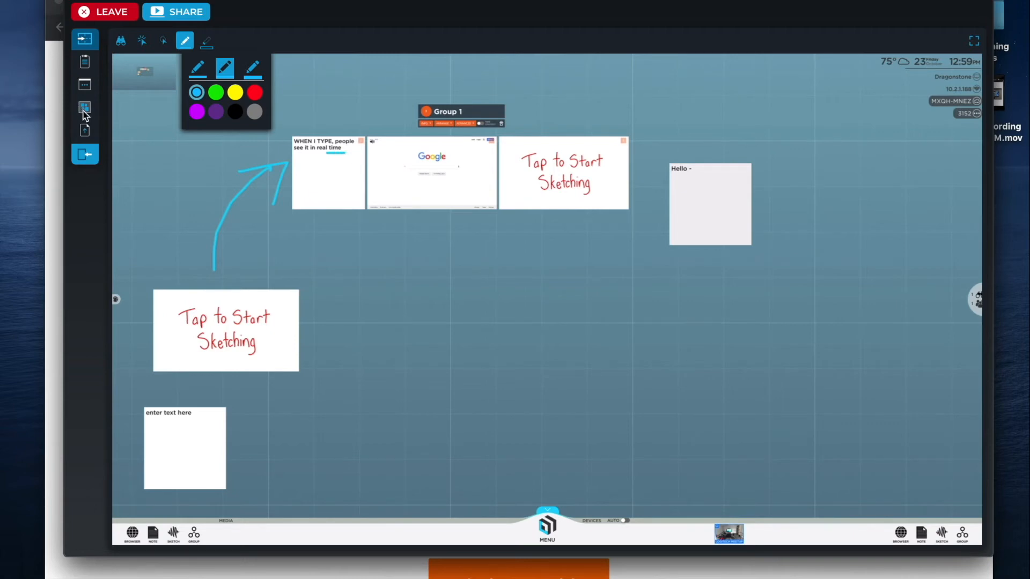
{"action": "left_click", "coordinate": [85, 130]}
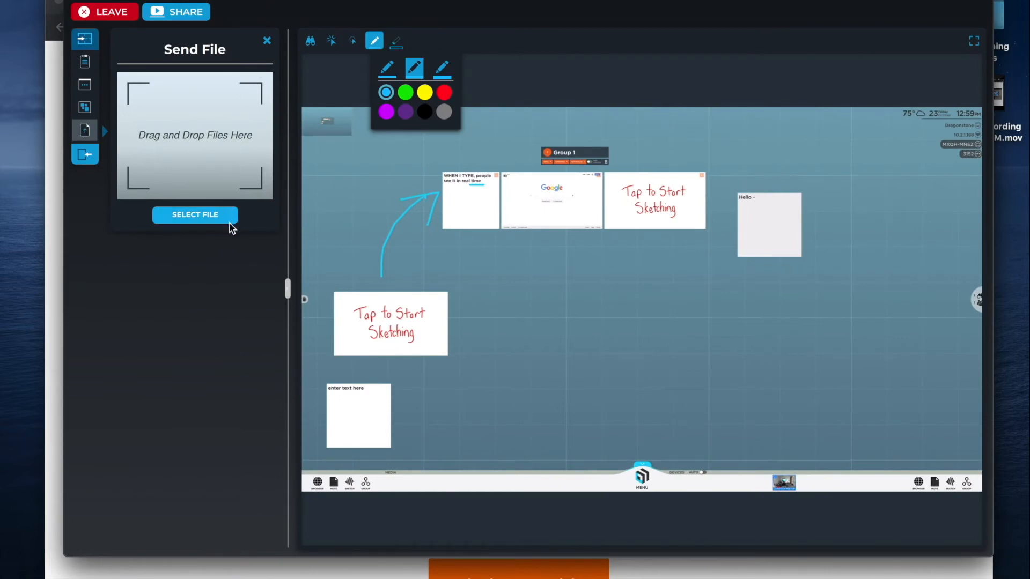
Send the Customer Data Example image from Documents > Example Materials onto the canvas.
{"action": "left_click", "coordinate": [210, 218]}
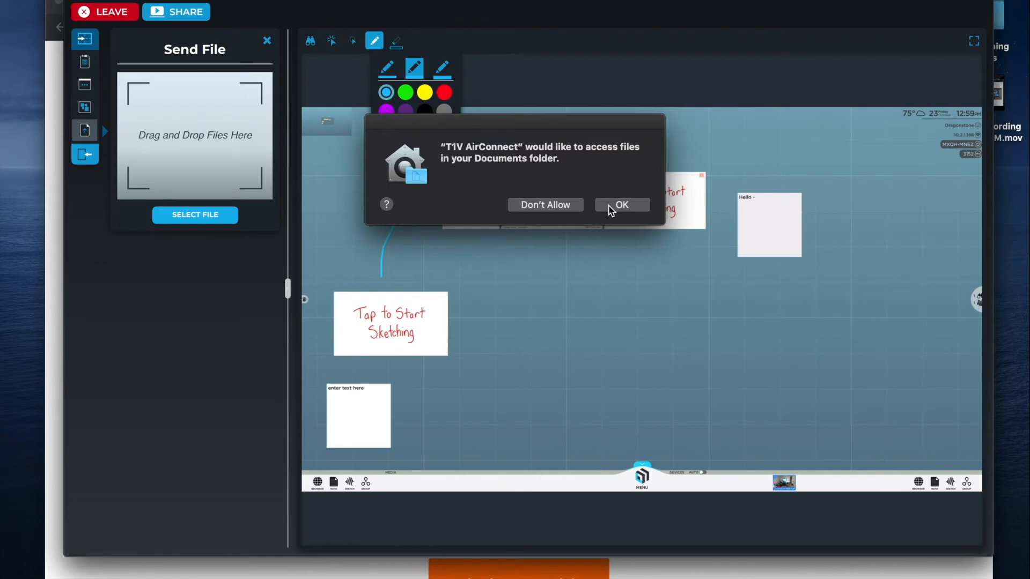
{"action": "left_click", "coordinate": [611, 207]}
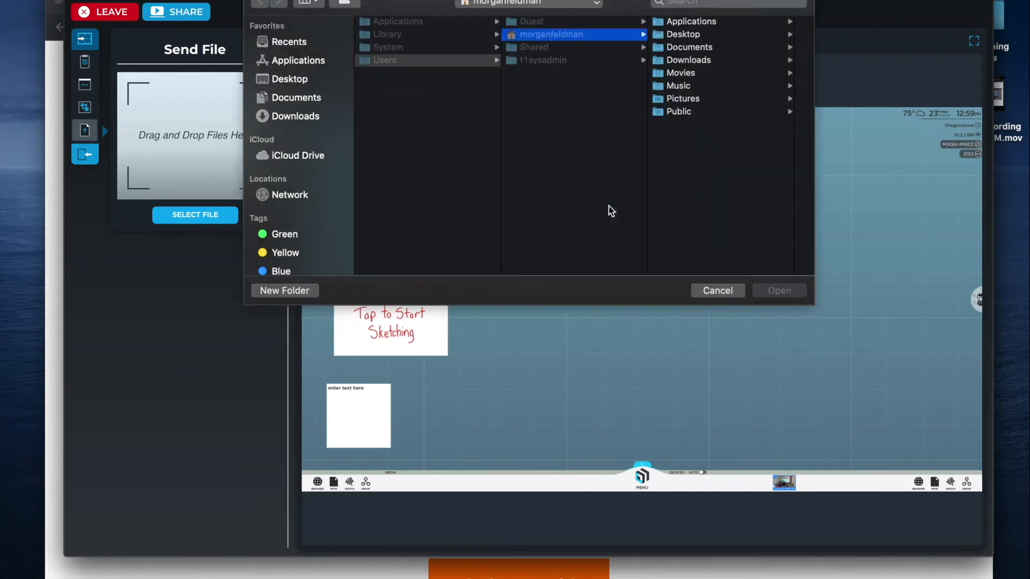
{"action": "left_click", "coordinate": [721, 48]}
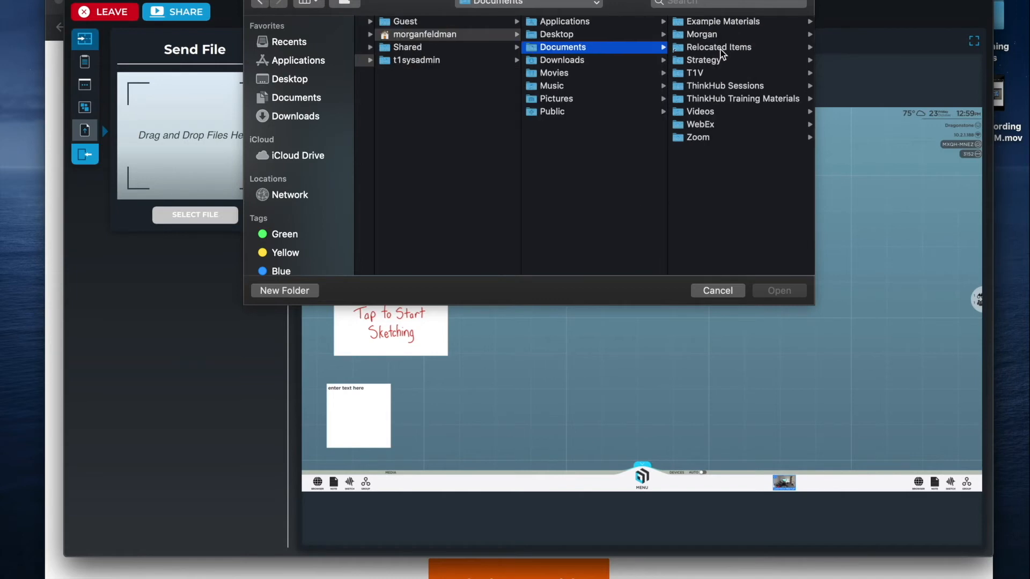
{"action": "left_click", "coordinate": [725, 25]}
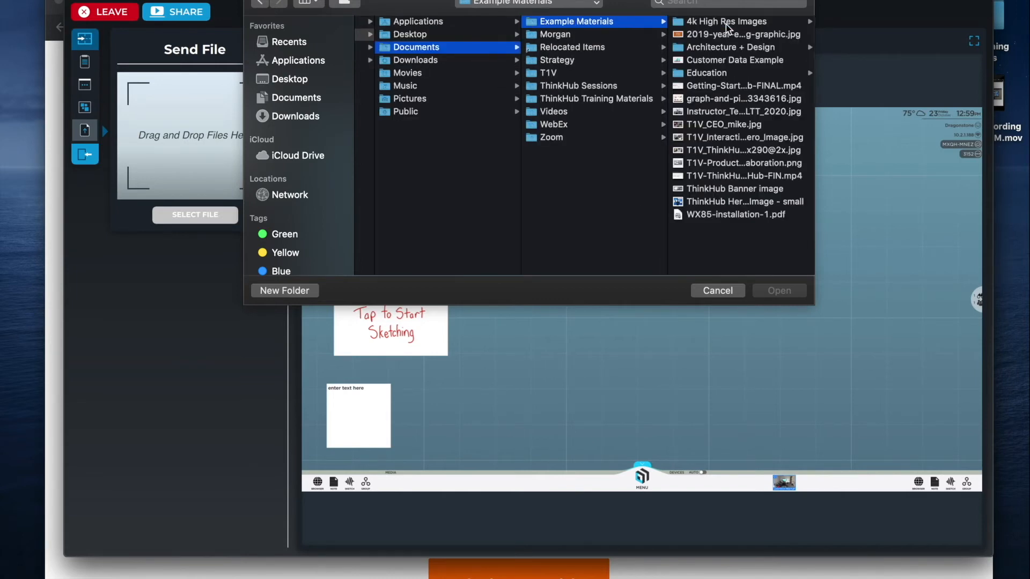
{"action": "left_click", "coordinate": [746, 60]}
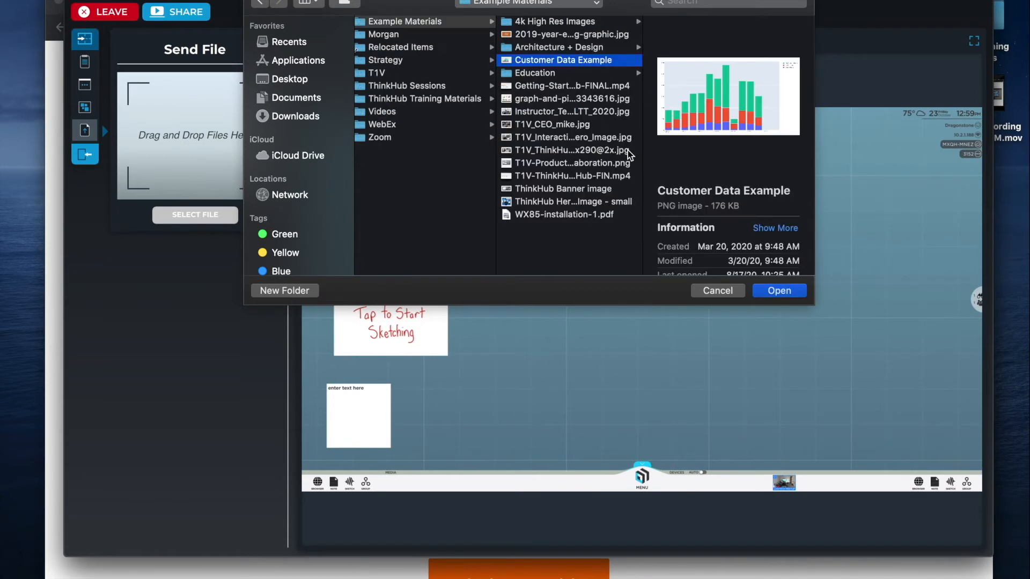
{"action": "left_click", "coordinate": [779, 290]}
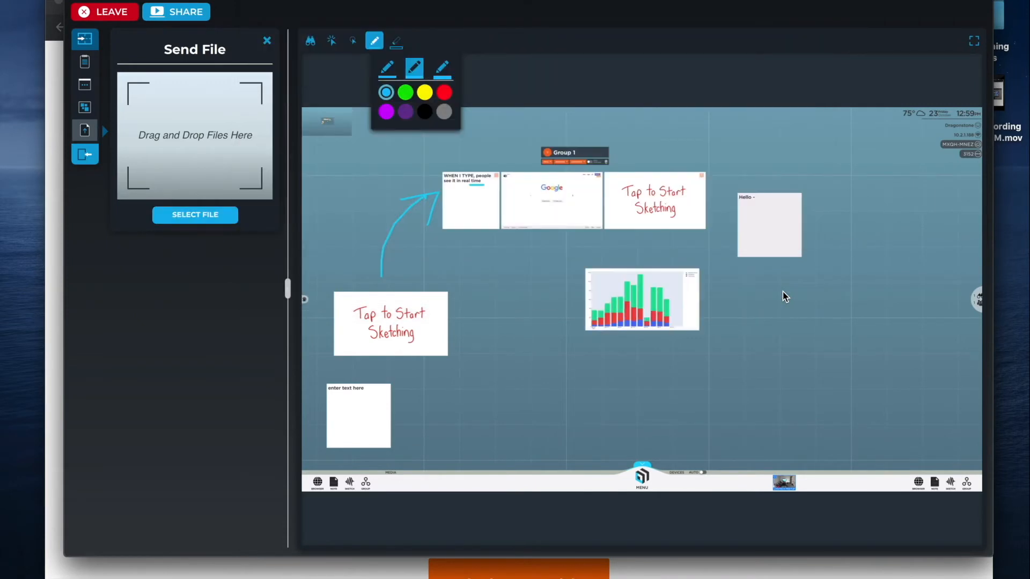
{"action": "left_click", "coordinate": [351, 40]}
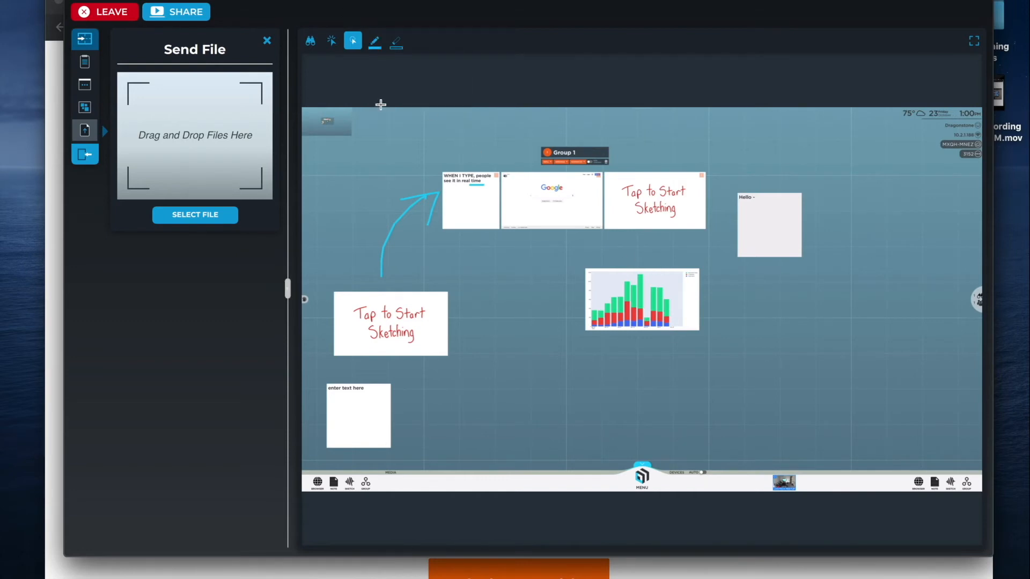
Nudge the Customer Data bar chart down-left and zoom in on it.
{"action": "left_click_drag", "start_coordinate": [650, 315], "coordinate": [636, 339]}
{"action": "scroll", "coordinate": [636, 339], "scroll_direction": "up", "scroll_amount": 5}
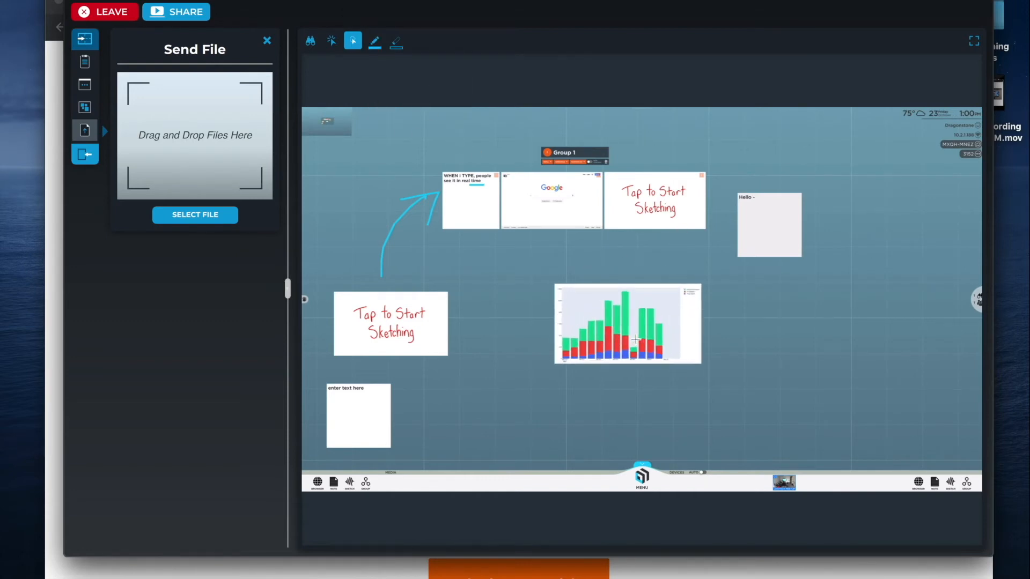
{"action": "scroll", "coordinate": [636, 339], "scroll_direction": "down", "scroll_amount": 3}
{"action": "scroll", "coordinate": [636, 339], "scroll_direction": "up", "scroll_amount": 5}
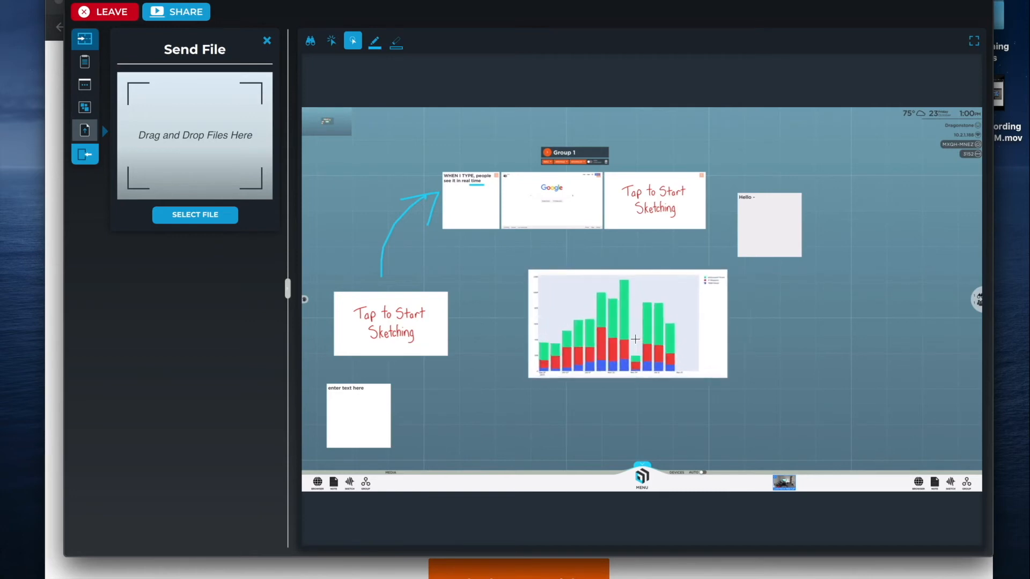
{"action": "scroll", "coordinate": [635, 338], "scroll_direction": "down", "scroll_amount": 3}
{"action": "scroll", "coordinate": [635, 339], "scroll_direction": "up", "scroll_amount": 5}
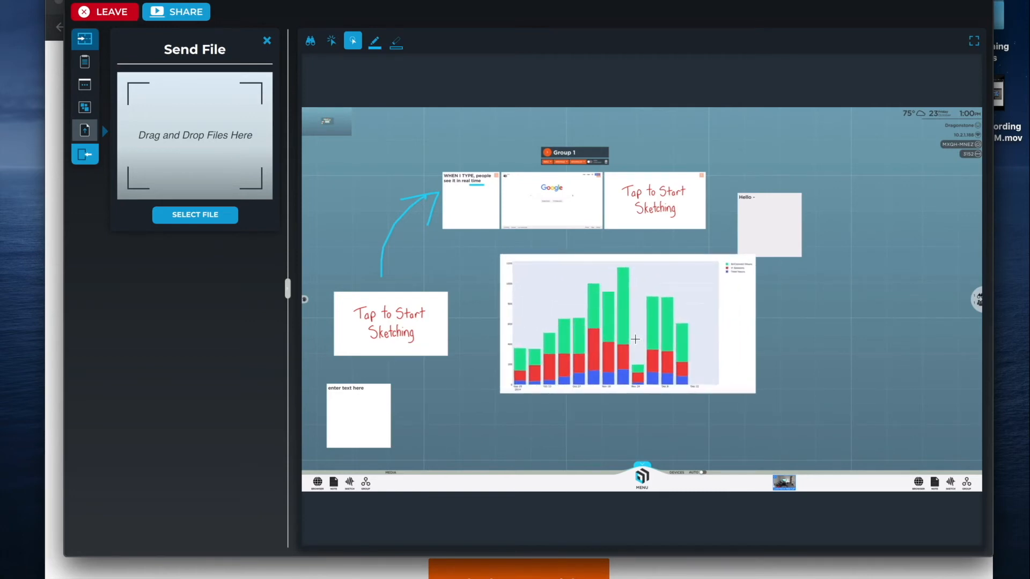
Draw a purple curved arrow on the Customer Data bar chart.
{"action": "left_click", "coordinate": [624, 310]}
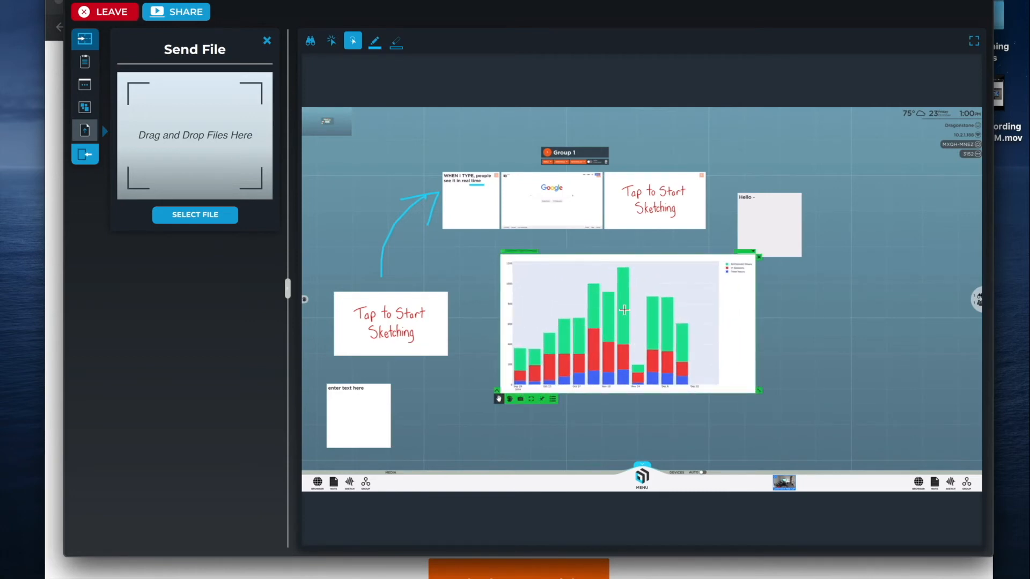
{"action": "left_click", "coordinate": [510, 399]}
{"action": "left_click", "coordinate": [460, 335]}
{"action": "mouse_move", "coordinate": [548, 316]}
{"action": "left_mouse_down"}
{"action": "mouse_move", "coordinate": [560, 290]}
{"action": "mouse_move", "coordinate": [570, 303]}
{"action": "mouse_move", "coordinate": [572, 277]}
{"action": "left_mouse_up"}
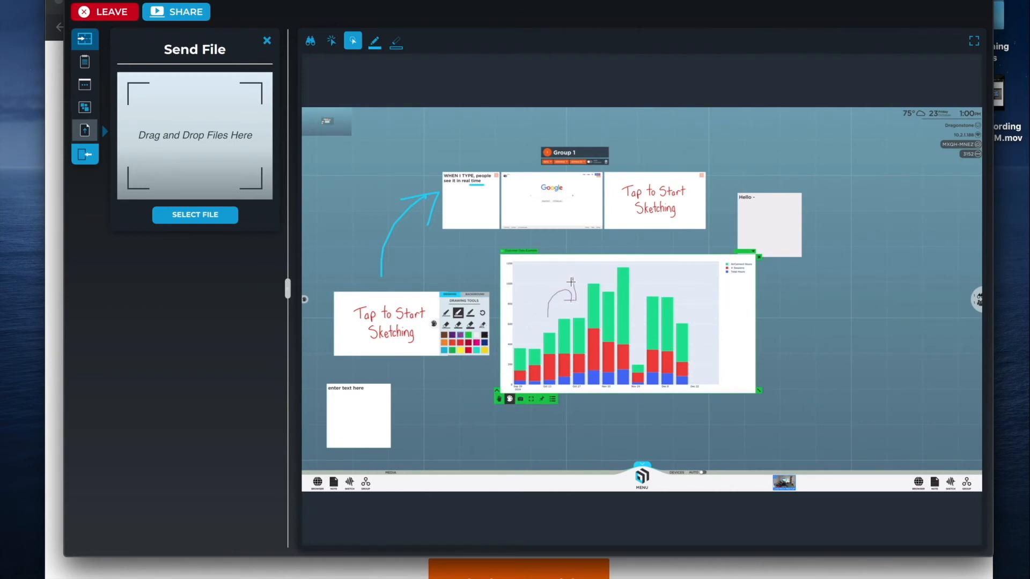
Maximize the annotated chart to fill the workspace and duplicate it.
{"action": "left_click", "coordinate": [531, 401]}
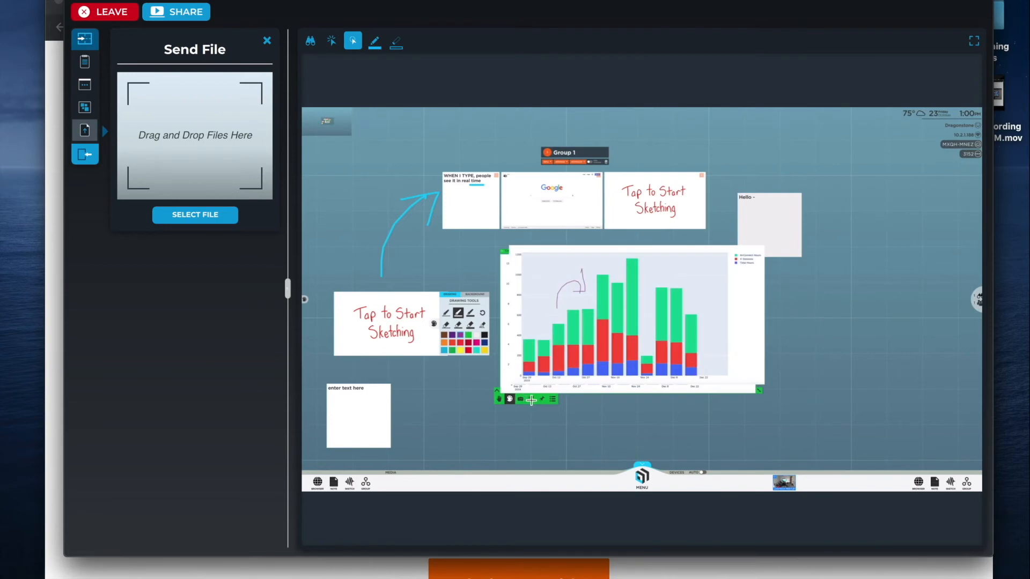
{"action": "left_click", "coordinate": [531, 400]}
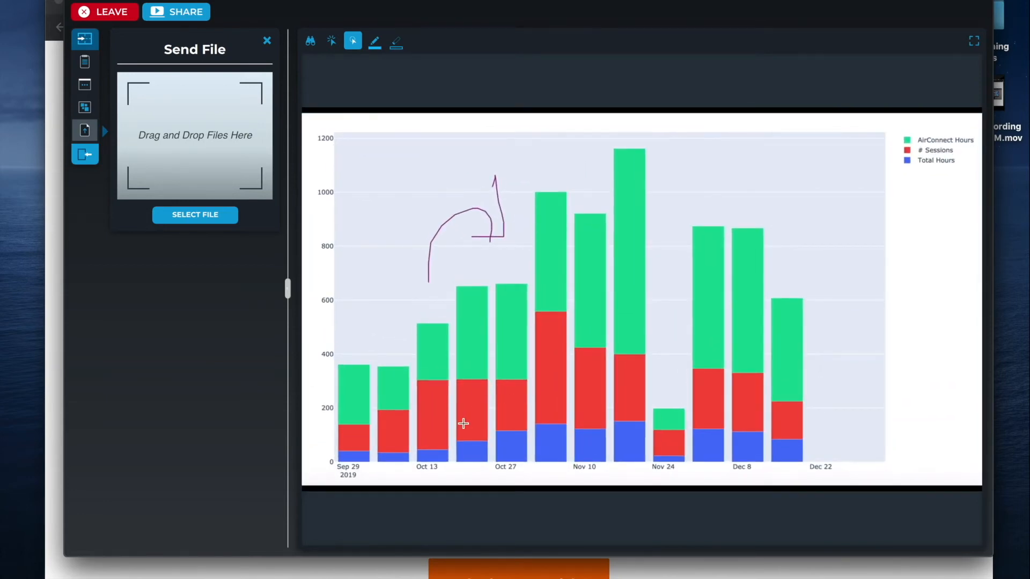
{"action": "left_click", "coordinate": [463, 422]}
{"action": "left_click", "coordinate": [334, 483]}
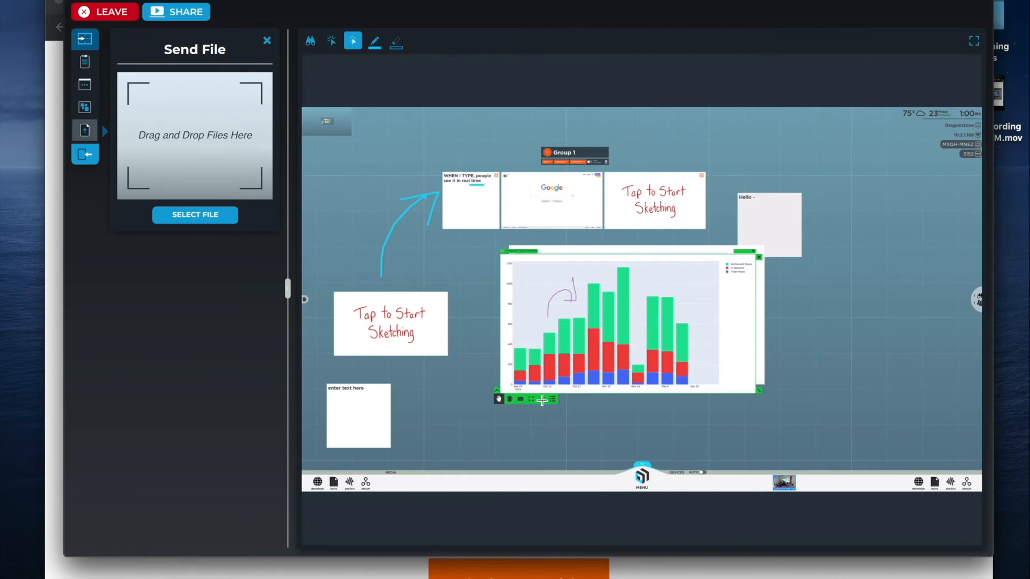
Move the chart copy up and right of the original, then bring the original in front.
{"action": "left_click", "coordinate": [542, 401]}
{"action": "left_click_drag", "start_coordinate": [560, 331], "coordinate": [687, 333]}
{"action": "left_click_drag", "start_coordinate": [518, 336], "coordinate": [491, 327]}
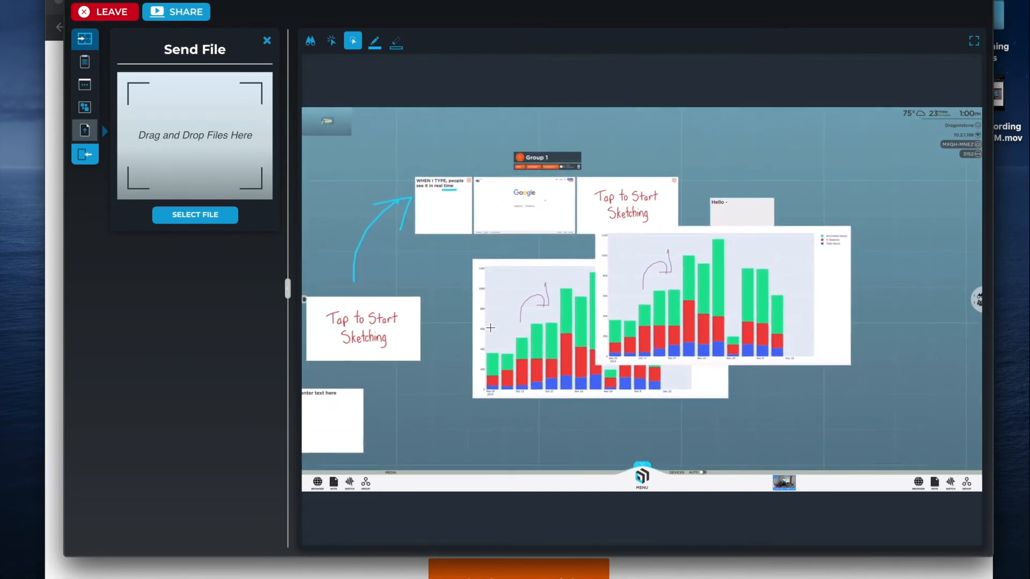
{"action": "left_click", "coordinate": [520, 345]}
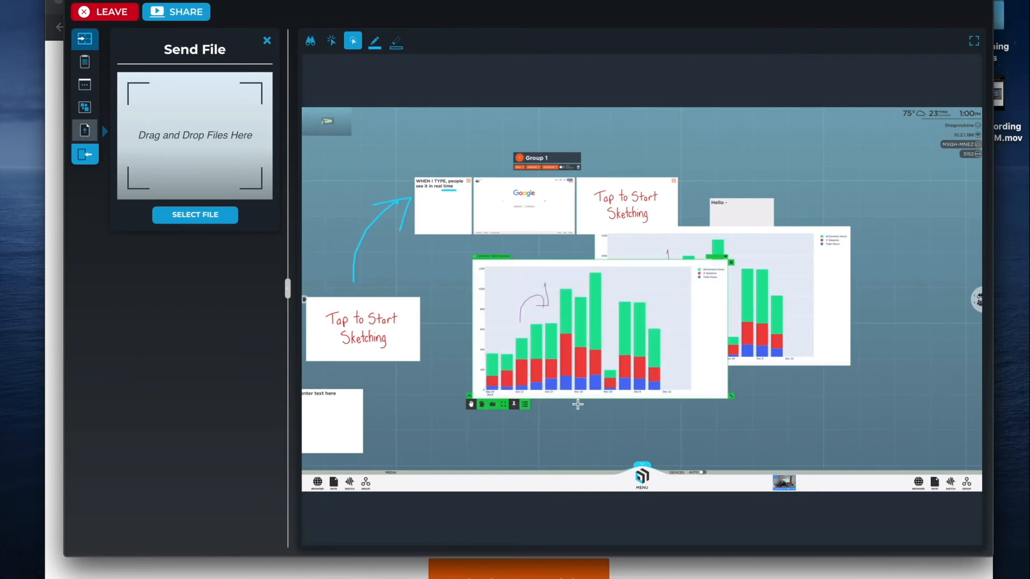
{"action": "left_click", "coordinate": [519, 395]}
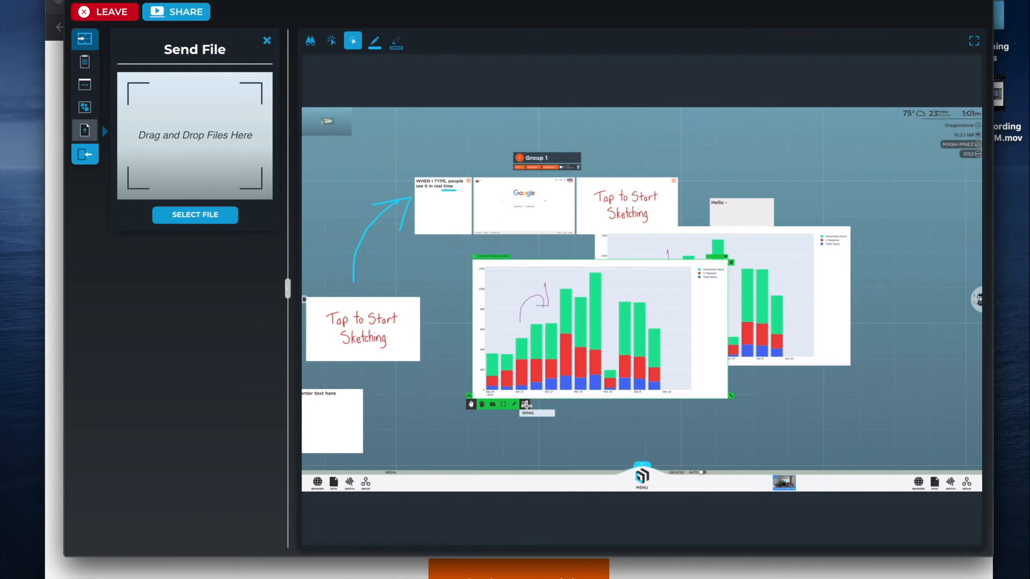
{"action": "left_click", "coordinate": [526, 405]}
{"action": "left_click", "coordinate": [470, 396]}
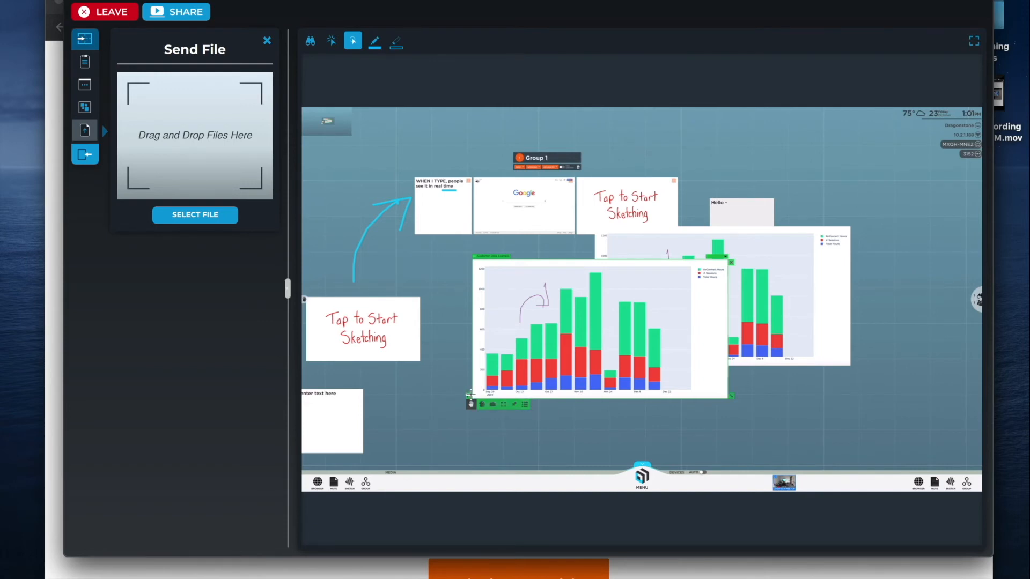
Switch from file sending to Download from Canvas, then open Select Screen to Share.
{"action": "left_click", "coordinate": [82, 156]}
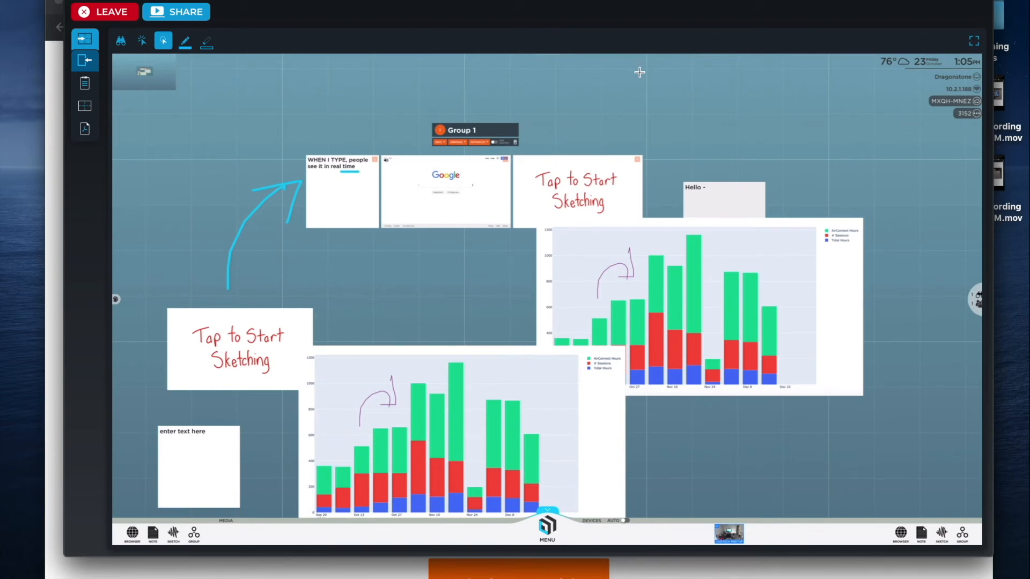
{"action": "left_click", "coordinate": [188, 13]}
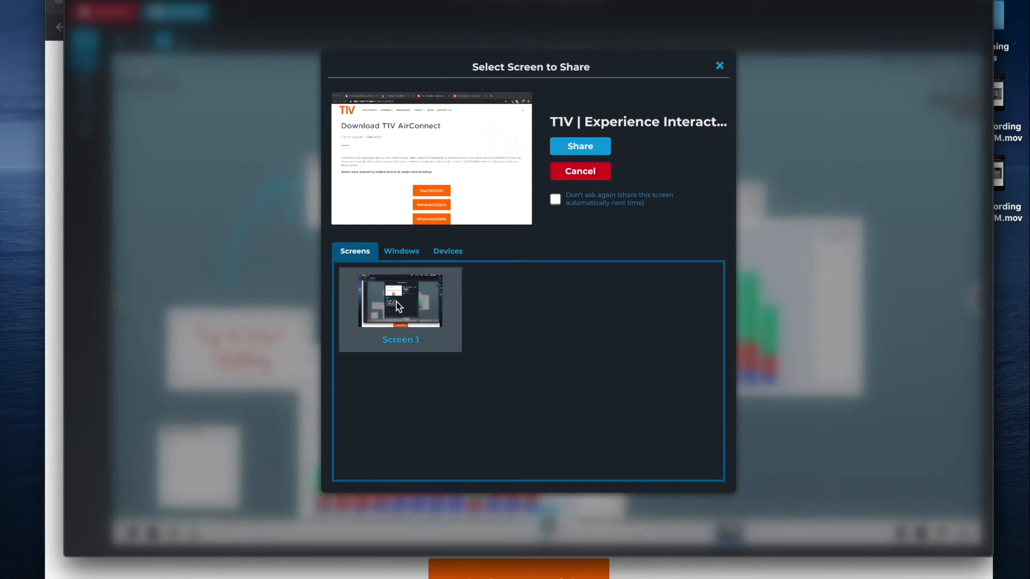
Choose Screen 1 under Screens and start sharing it to the ThinkHub canvas.
{"action": "left_click", "coordinate": [407, 250]}
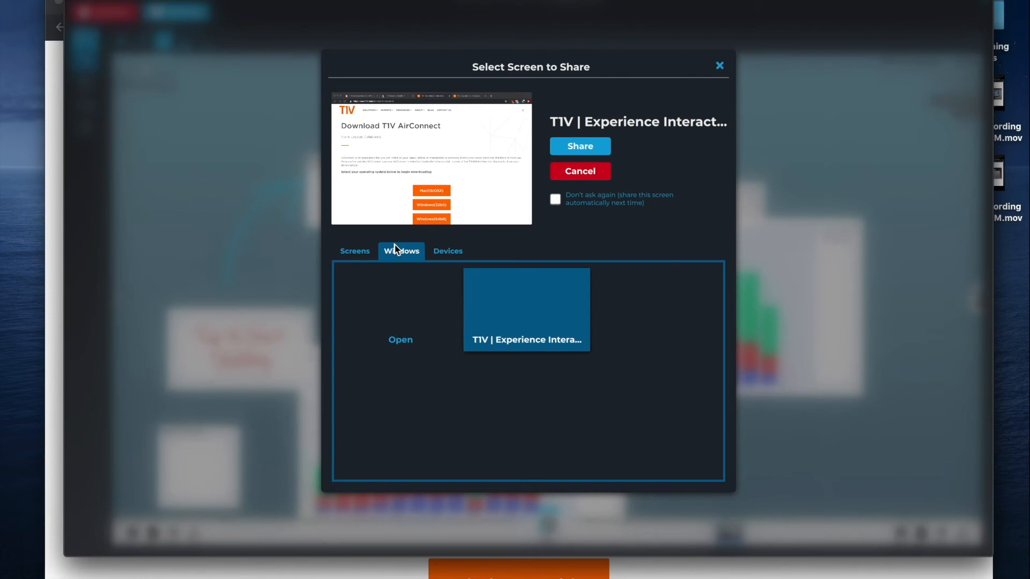
{"action": "left_click", "coordinate": [368, 250]}
{"action": "left_click", "coordinate": [395, 310]}
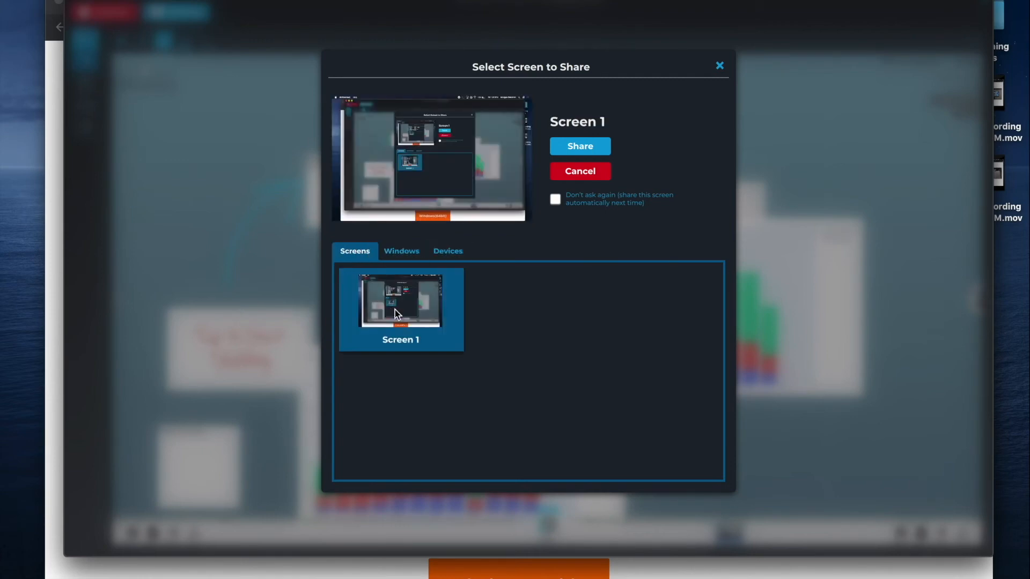
{"action": "left_click", "coordinate": [571, 152]}
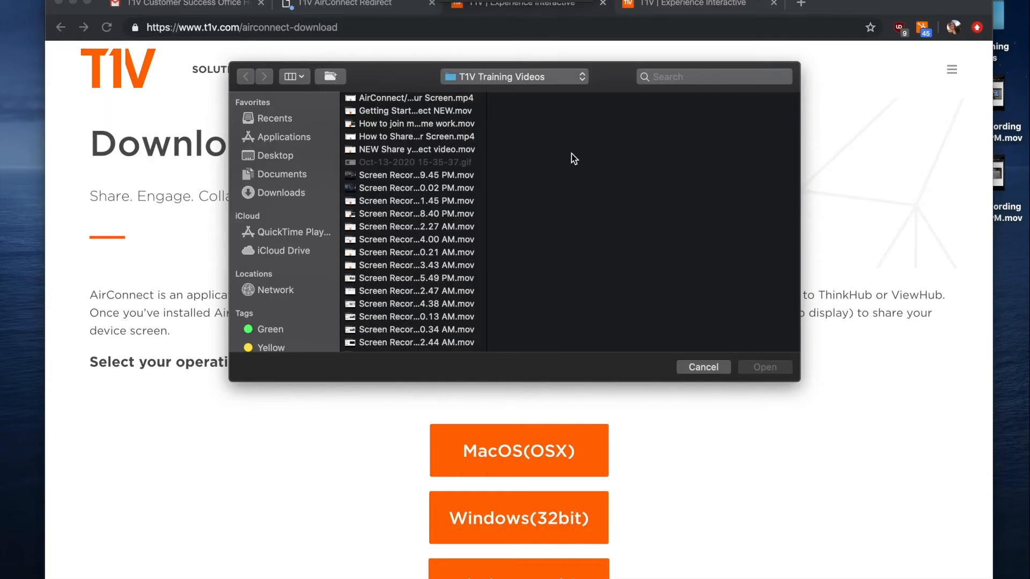
Cancel the stray file-open dialog and bring the AirConnect canvas window forward.
{"action": "key", "text": "Escape"}
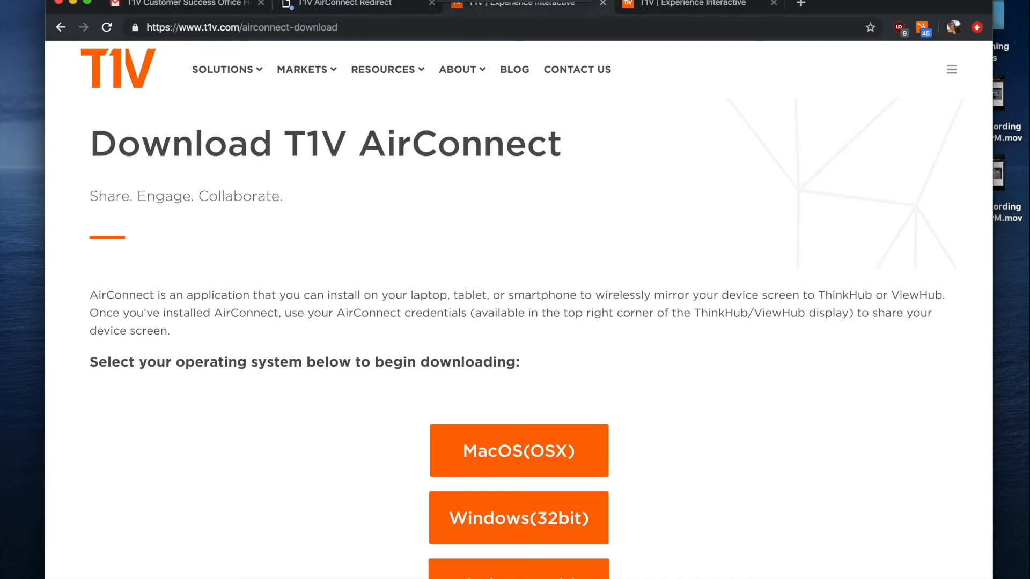
{"action": "left_click", "coordinate": [449, 1]}
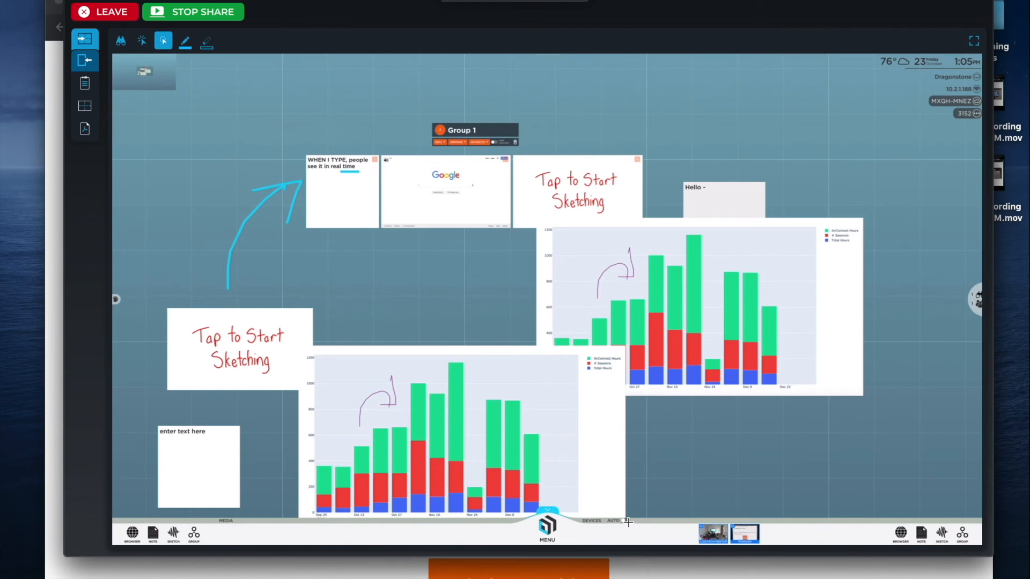
Put the shared download-page screen on the canvas and move it to the upper right.
{"action": "left_click", "coordinate": [752, 533]}
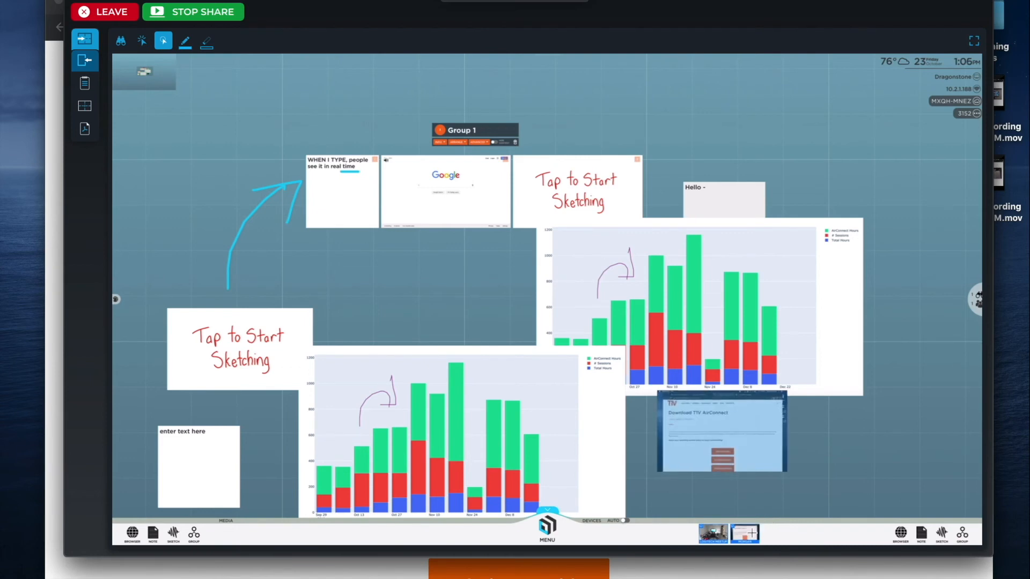
{"action": "left_click_drag", "start_coordinate": [734, 451], "coordinate": [487, 211]}
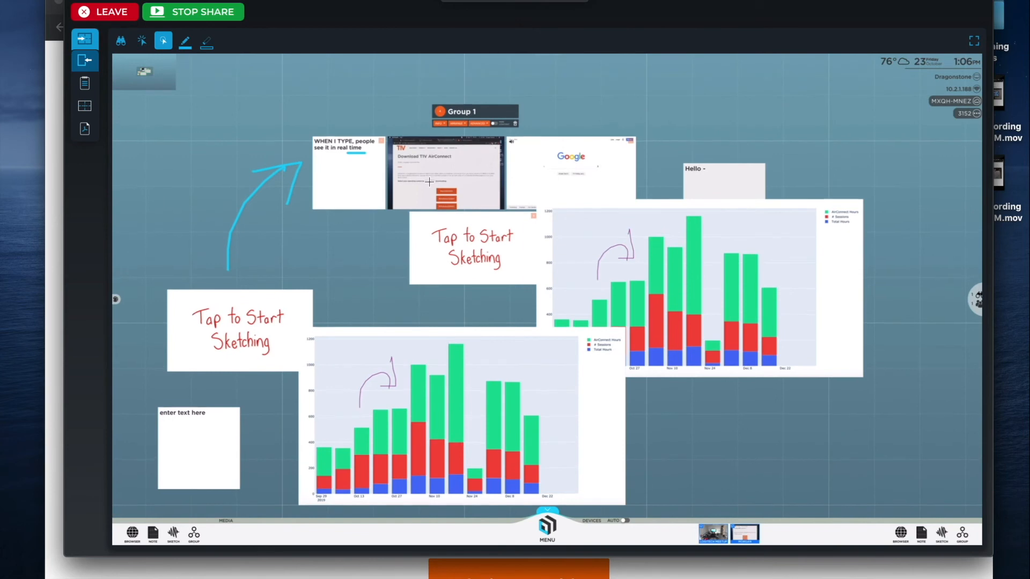
{"action": "left_click_drag", "start_coordinate": [429, 182], "coordinate": [792, 109]}
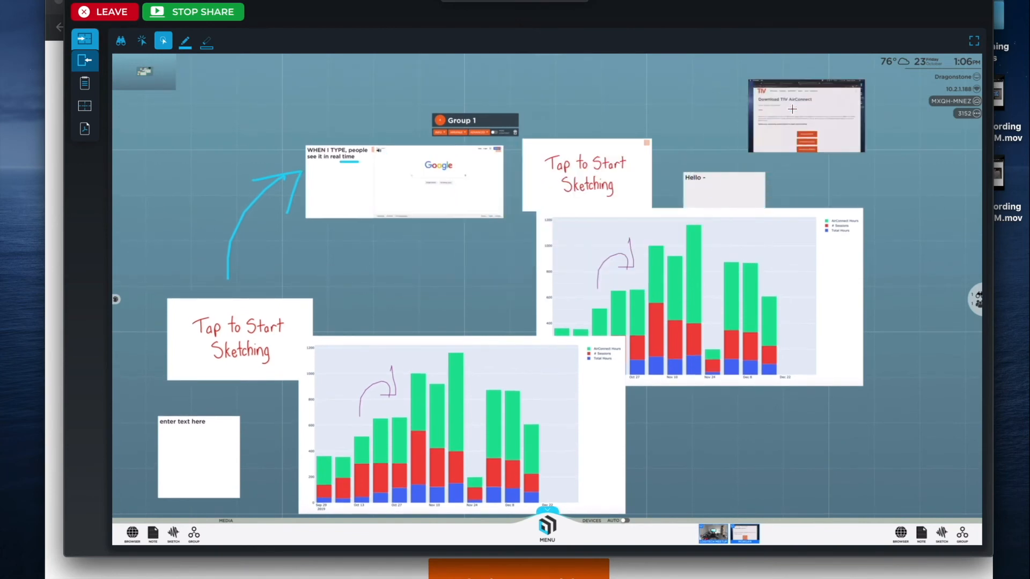
Focus the shared screen to fill the view, turn AUTO device mode on, and return to Chrome.
{"action": "left_click", "coordinate": [805, 96]}
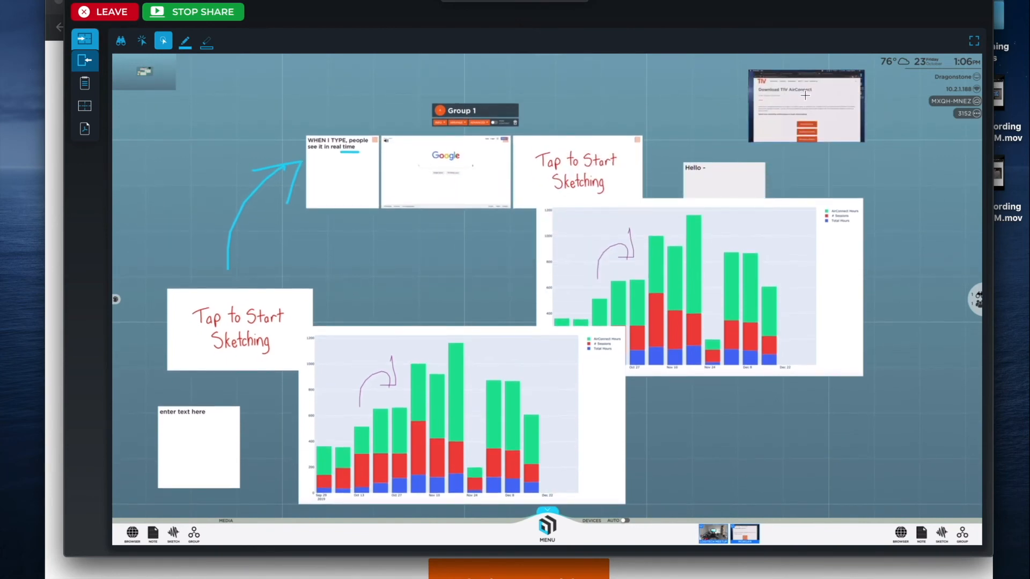
{"action": "left_click", "coordinate": [582, 2]}
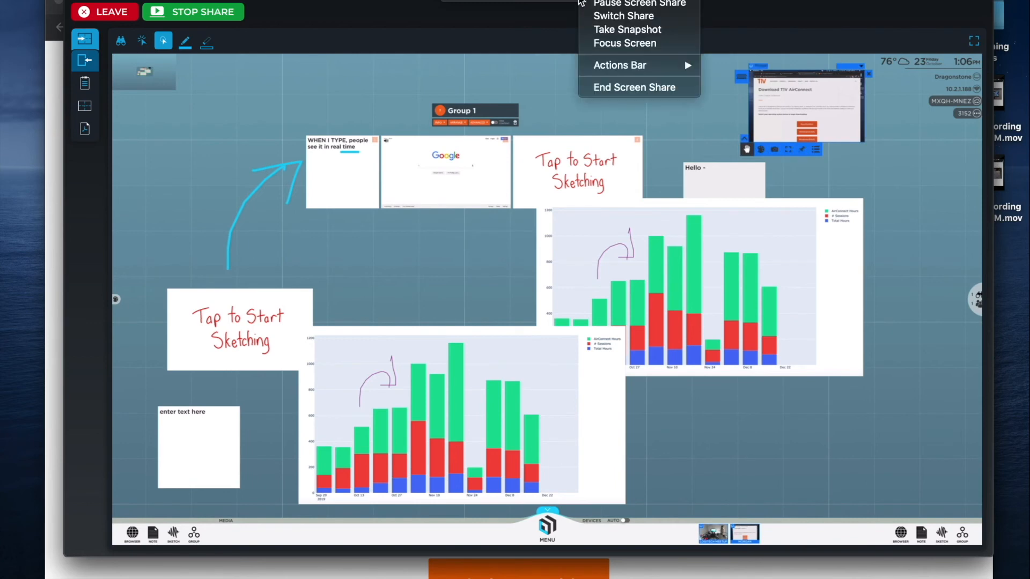
{"action": "left_click", "coordinate": [602, 44]}
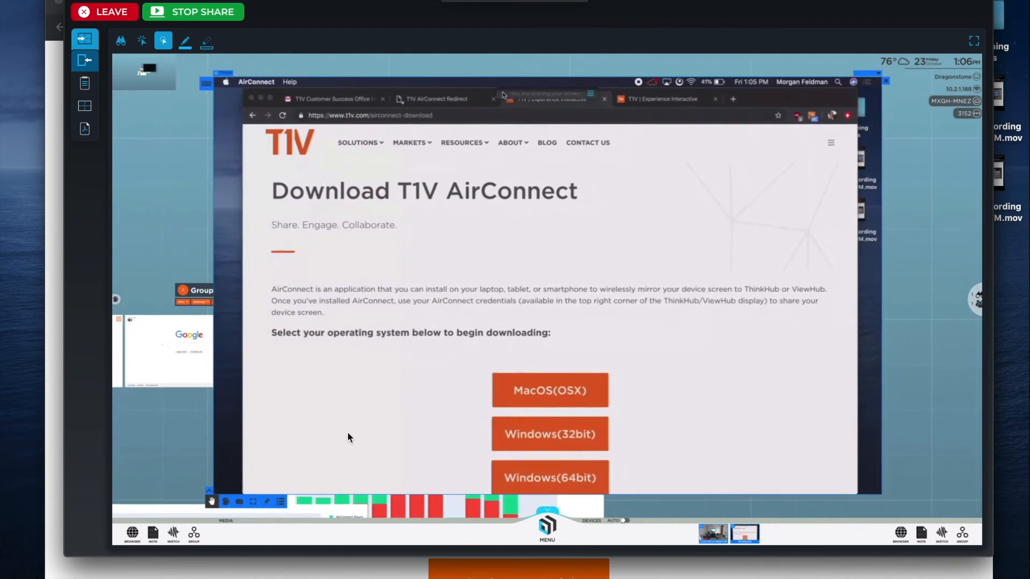
{"action": "left_click", "coordinate": [209, 491]}
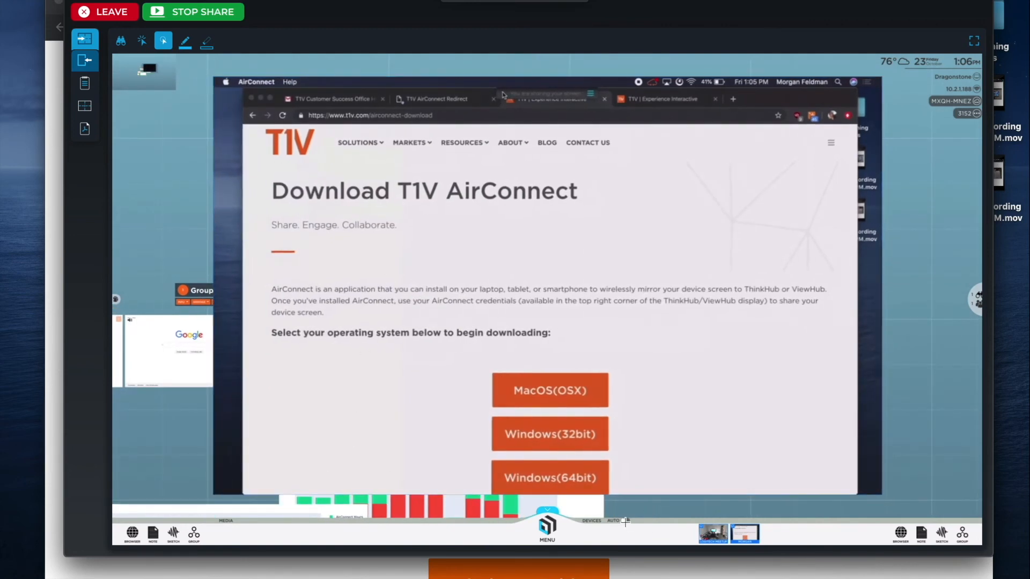
{"action": "left_click", "coordinate": [626, 521]}
{"action": "left_click", "coordinate": [449, 3]}
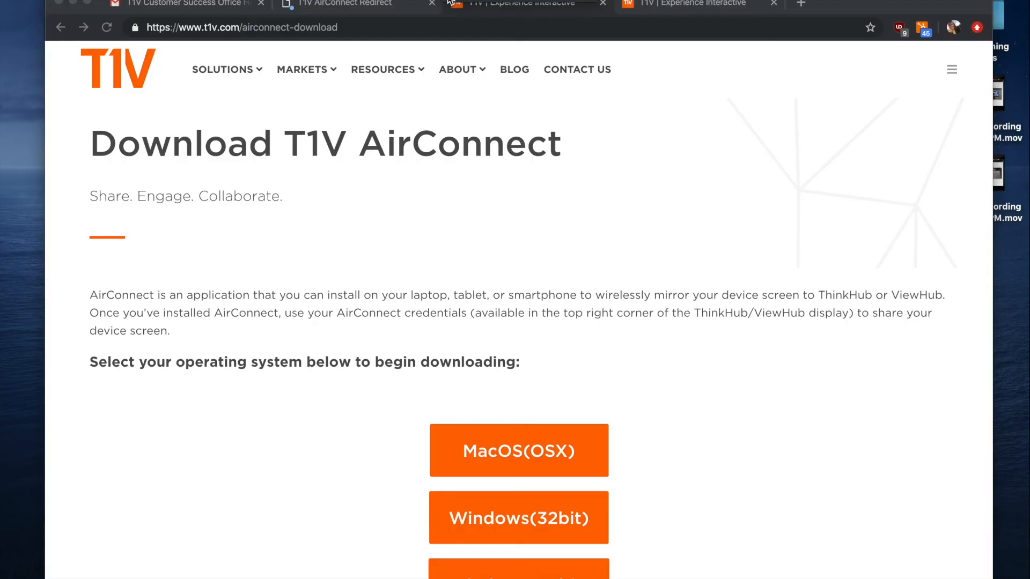
Scroll the T1V download page to its footer and switch back to AirConnect with Cmd+Tab.
{"action": "scroll", "coordinate": [483, 232], "scroll_direction": "down", "scroll_amount": 15}
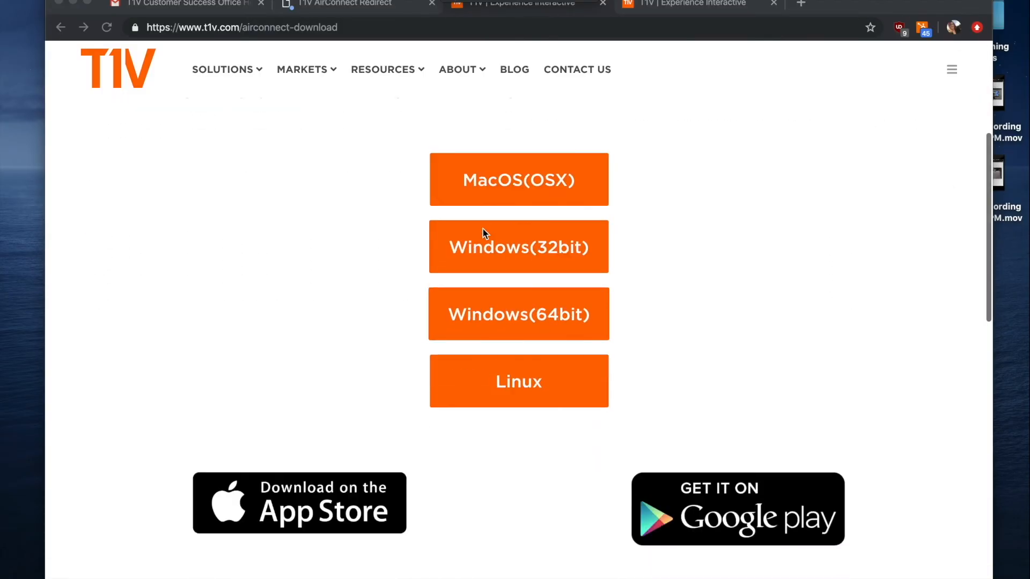
{"action": "scroll", "coordinate": [482, 228], "scroll_direction": "up", "scroll_amount": 10}
{"action": "scroll", "coordinate": [482, 228], "scroll_direction": "down", "scroll_amount": 15}
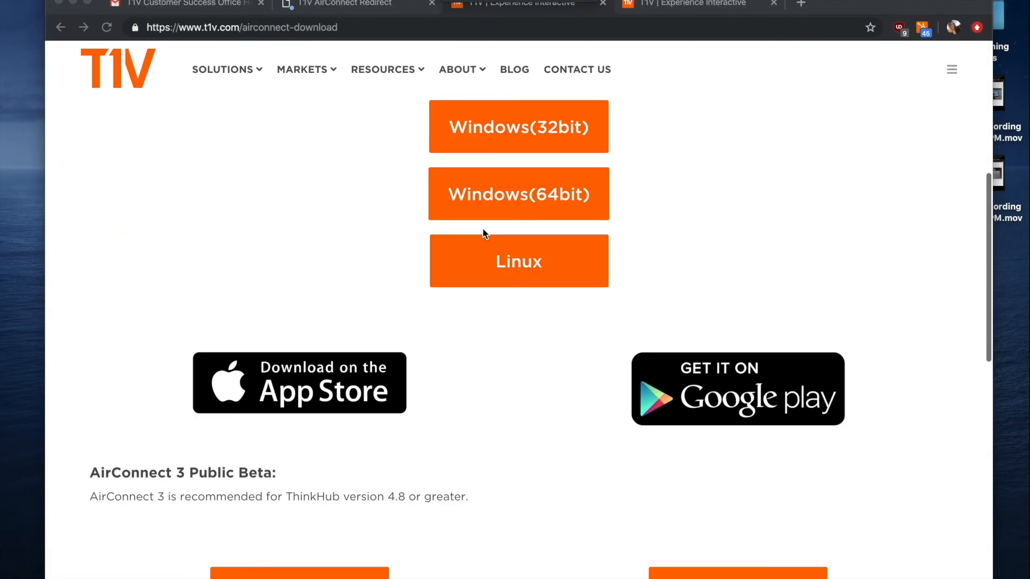
{"action": "scroll", "coordinate": [483, 228], "scroll_direction": "down", "scroll_amount": 2}
{"action": "scroll", "coordinate": [513, 112], "scroll_direction": "up", "scroll_amount": 3}
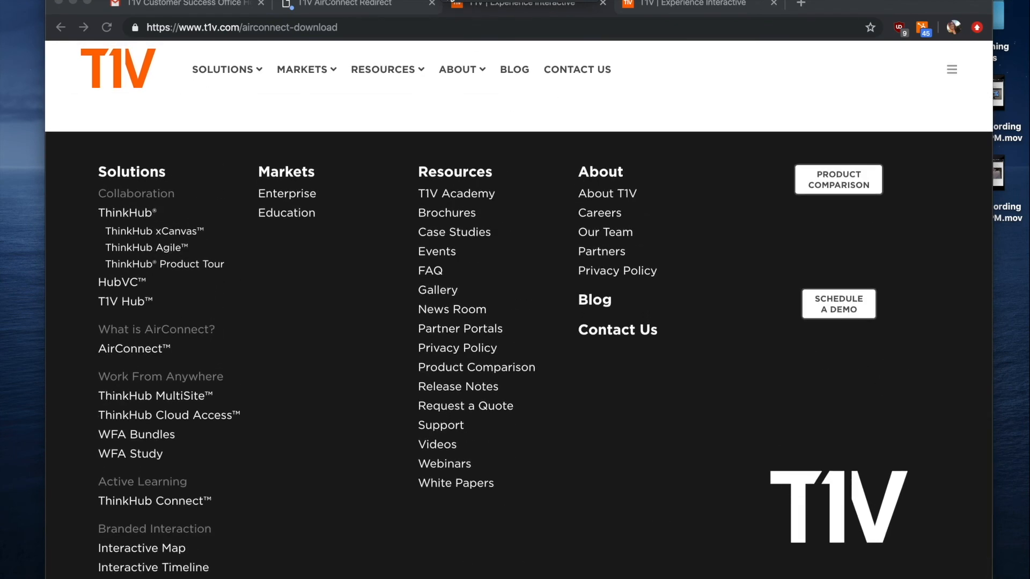
{"action": "key", "text": "super+Tab"}
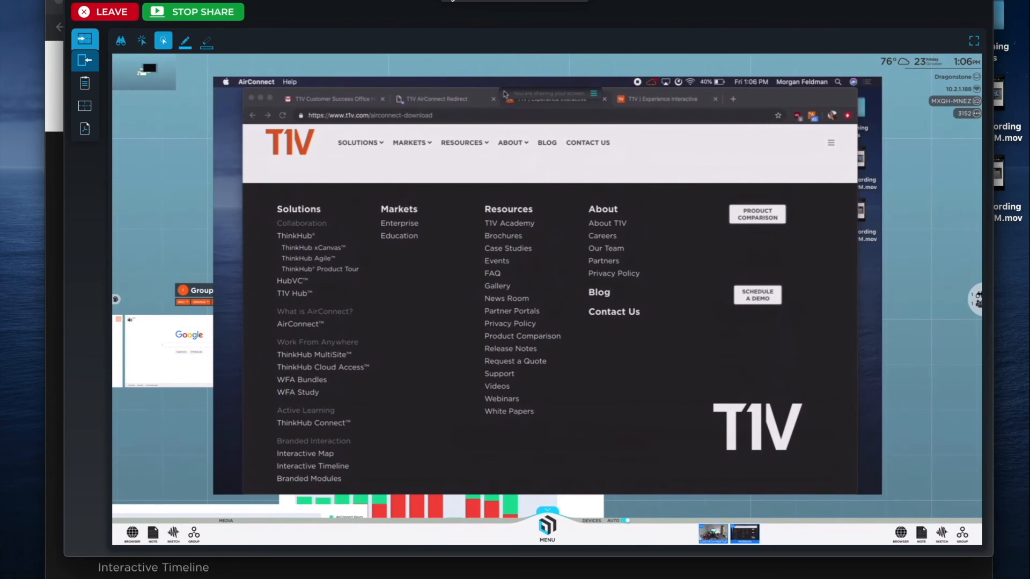
End the screen share with STOP SHARE at the top of AirConnect.
{"action": "left_click", "coordinate": [204, 19]}
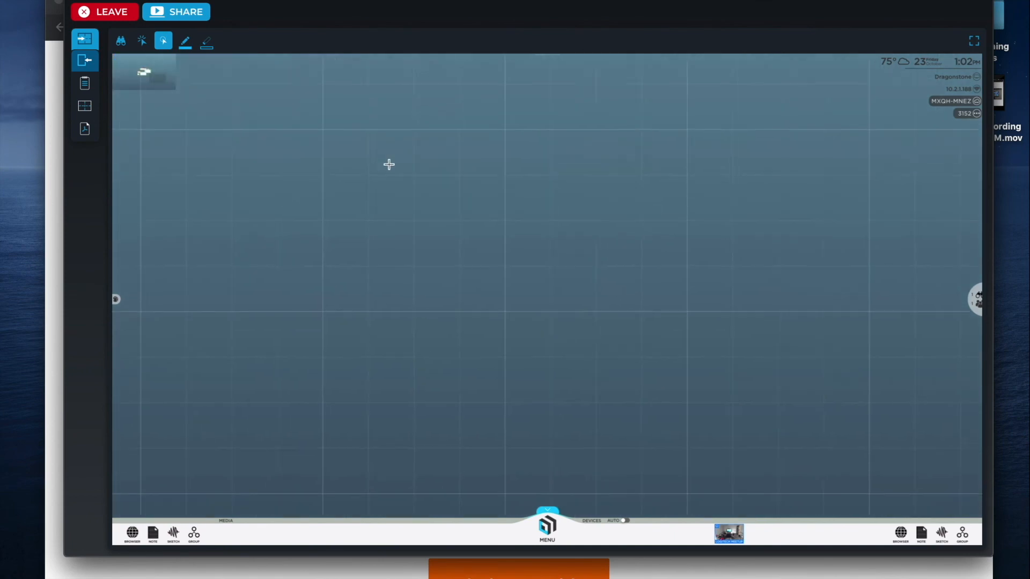
Recentre the canvas on the notes, Group 1 and charts, then open the Download Canvas panel.
{"action": "left_click", "coordinate": [158, 63]}
{"action": "left_click", "coordinate": [141, 70]}
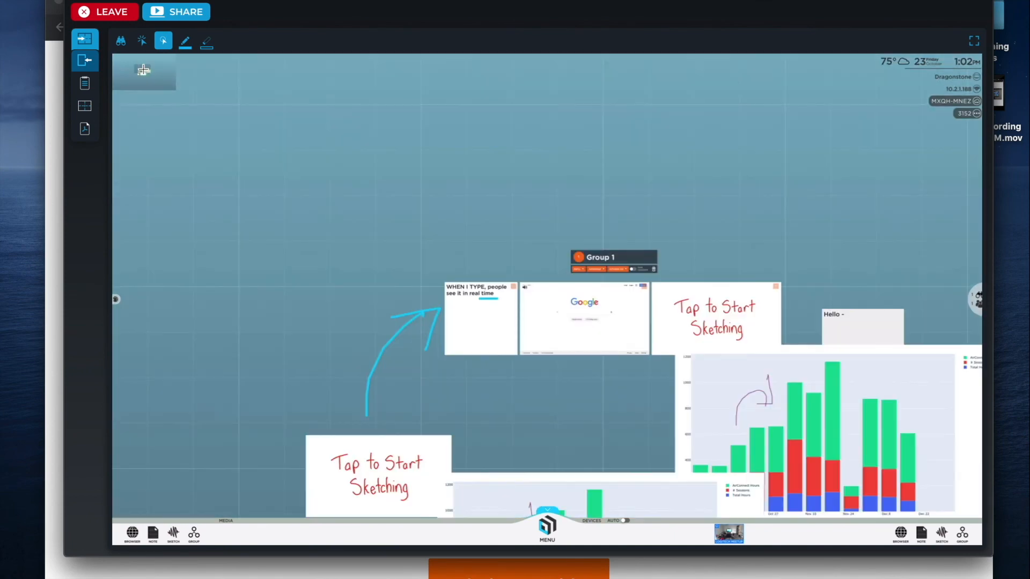
{"action": "left_click", "coordinate": [139, 65]}
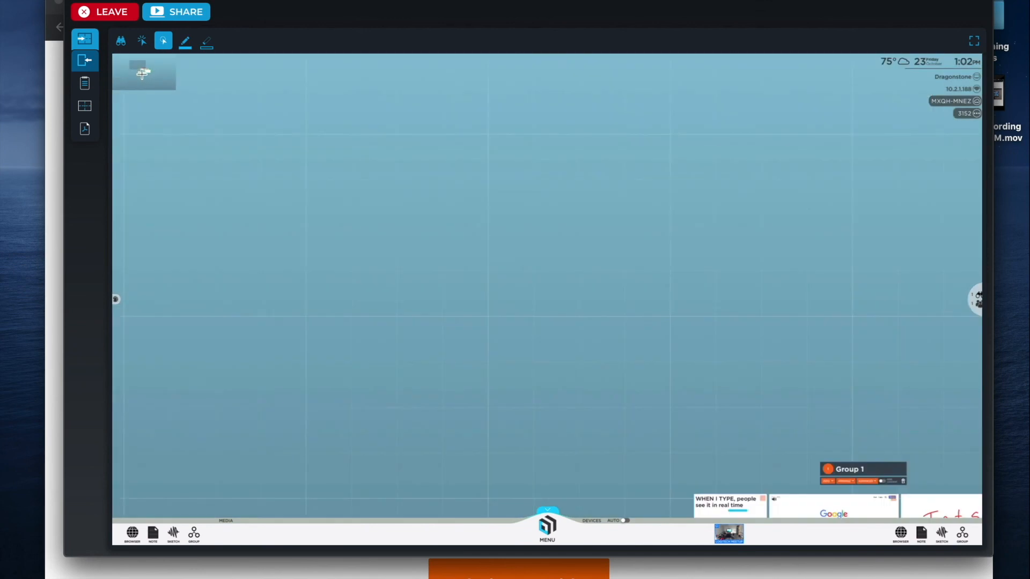
{"action": "left_click", "coordinate": [141, 74]}
{"action": "left_click_drag", "start_coordinate": [647, 148], "coordinate": [418, 279]}
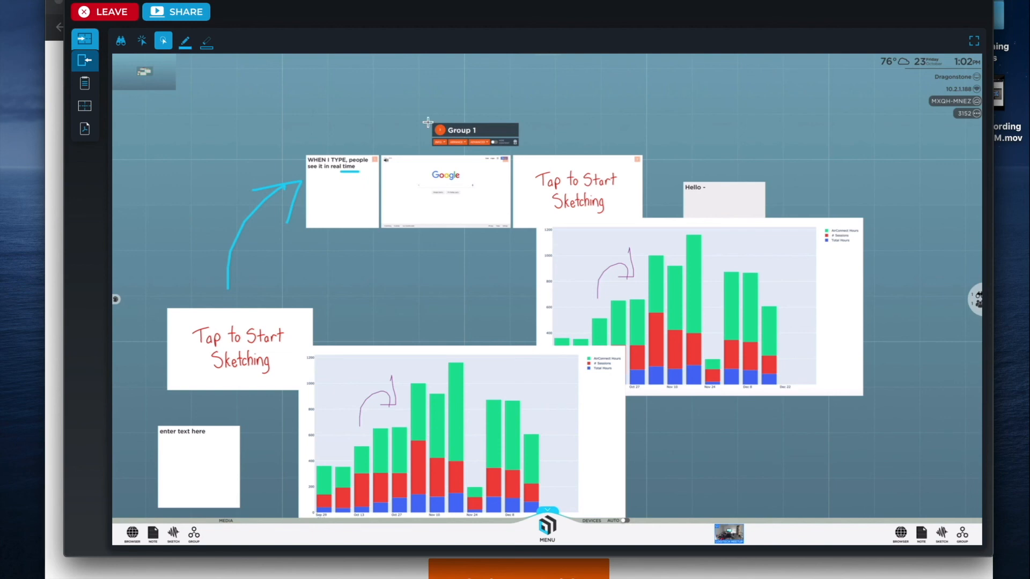
{"action": "left_click", "coordinate": [85, 107]}
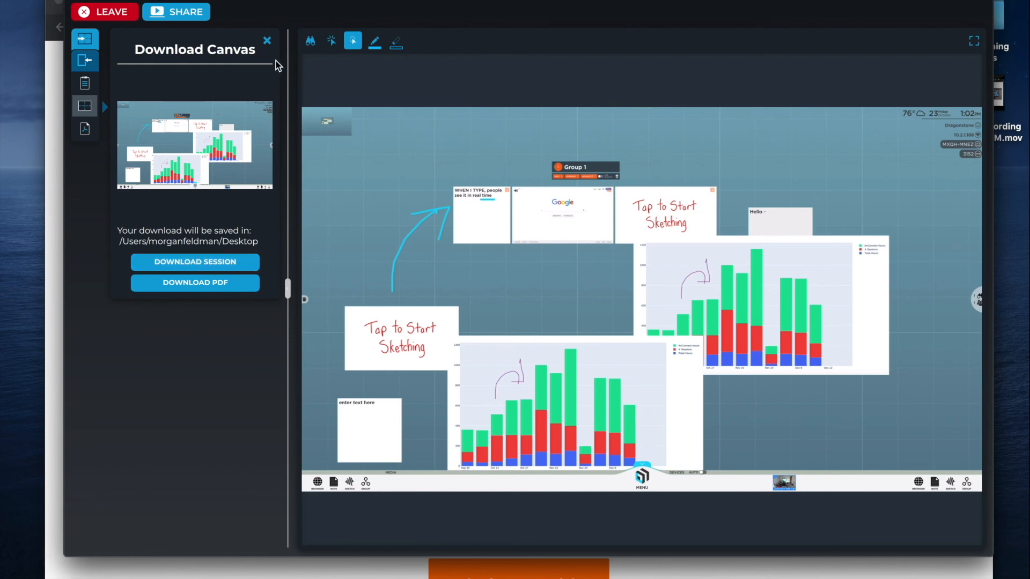
Close the Download Canvas panel using the × in its header.
{"action": "left_click", "coordinate": [267, 41]}
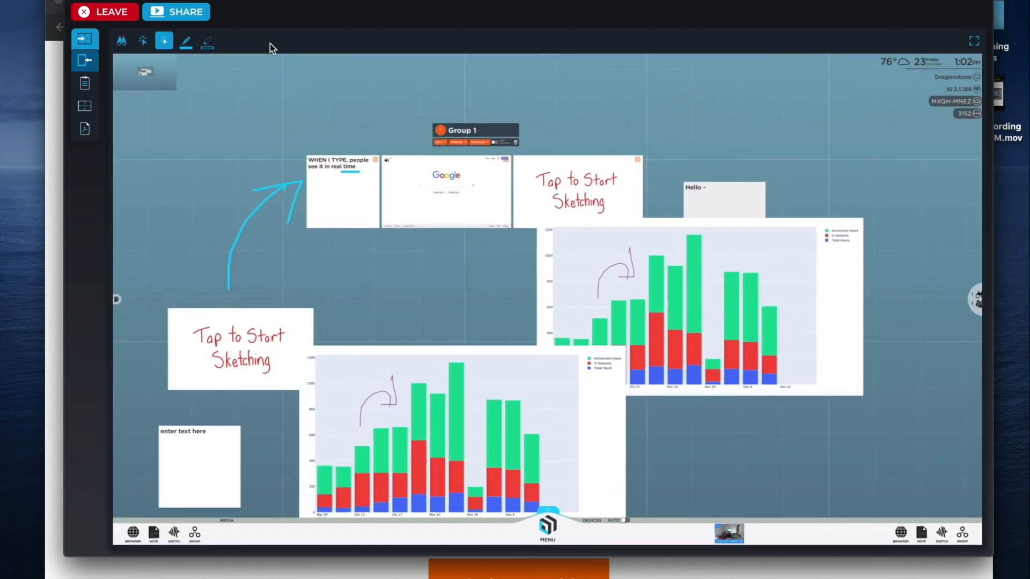
{"action": "left_click", "coordinate": [547, 525]}
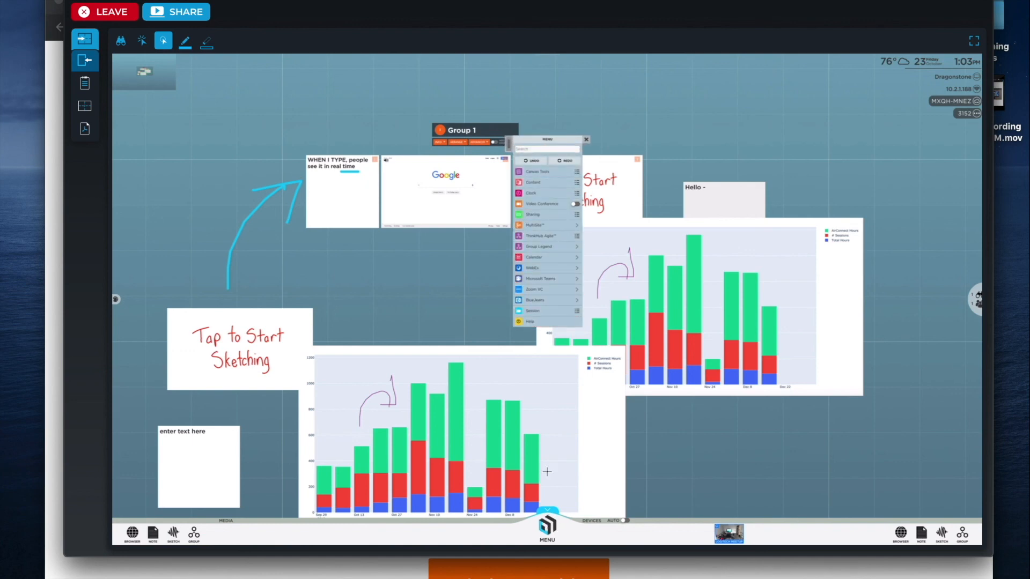
{"action": "left_click", "coordinate": [541, 312]}
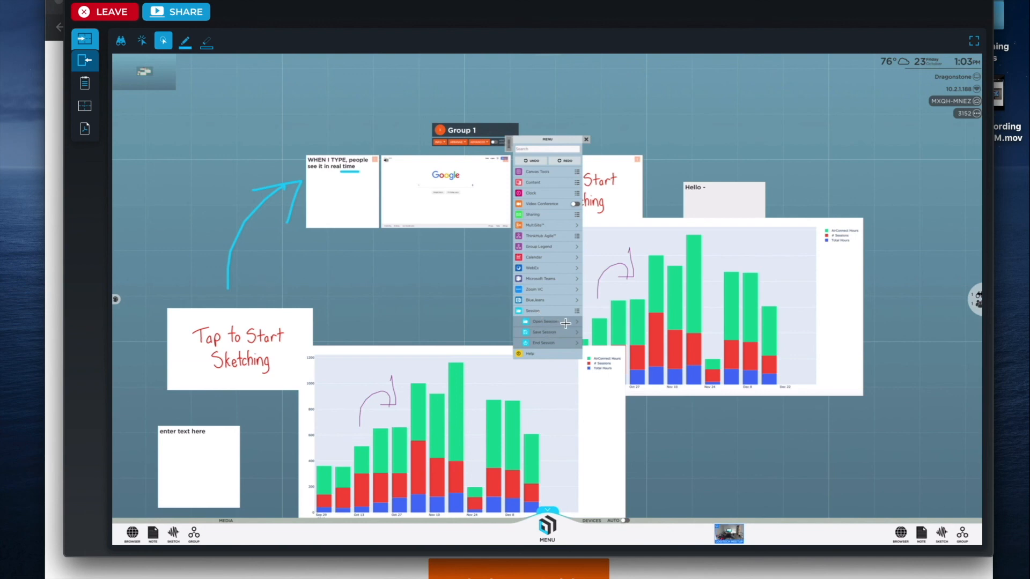
{"action": "left_click", "coordinate": [565, 323]}
{"action": "left_click", "coordinate": [552, 332]}
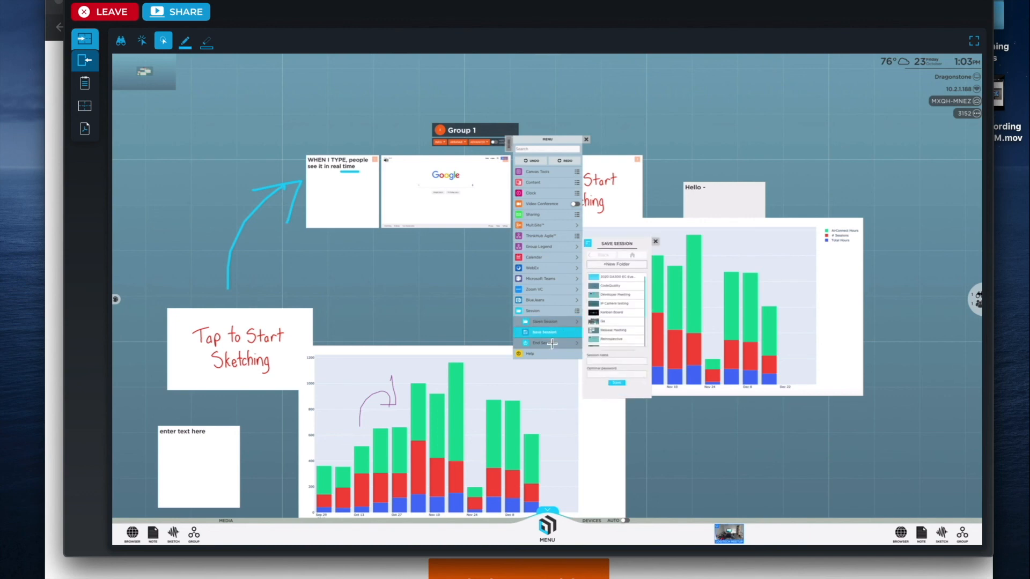
{"action": "left_click", "coordinate": [560, 327]}
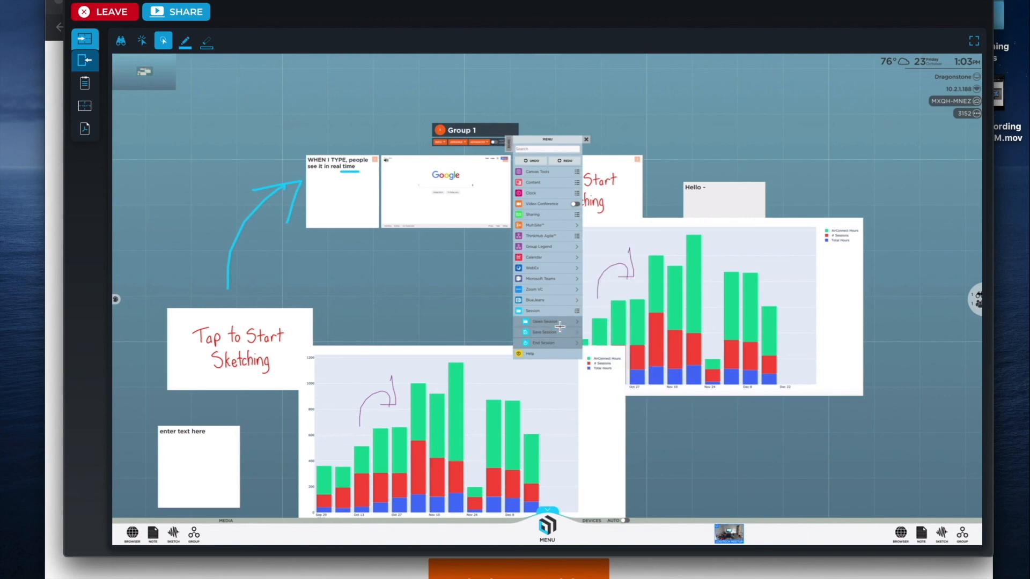
{"action": "left_click", "coordinate": [556, 323]}
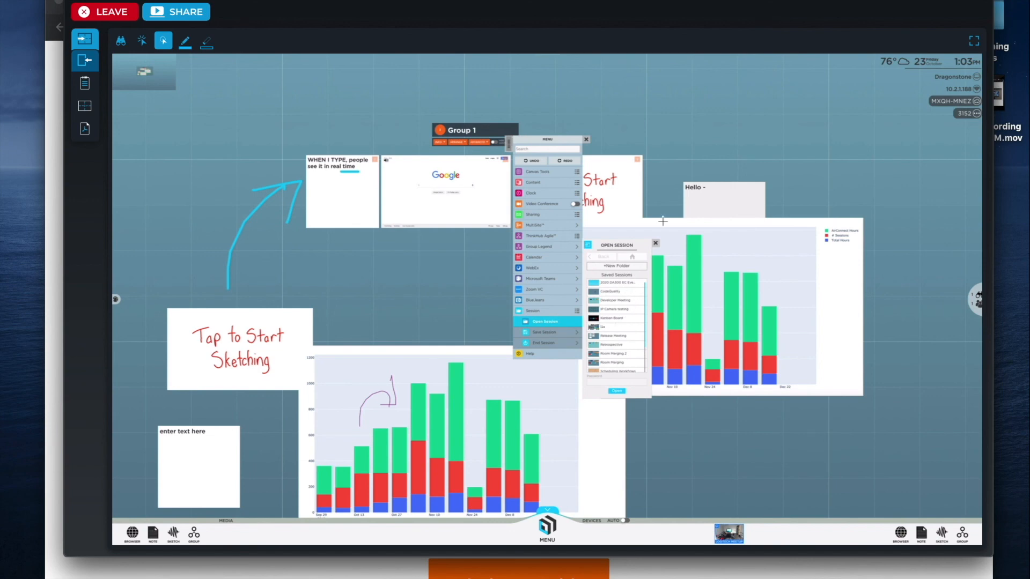
{"action": "left_click", "coordinate": [655, 243]}
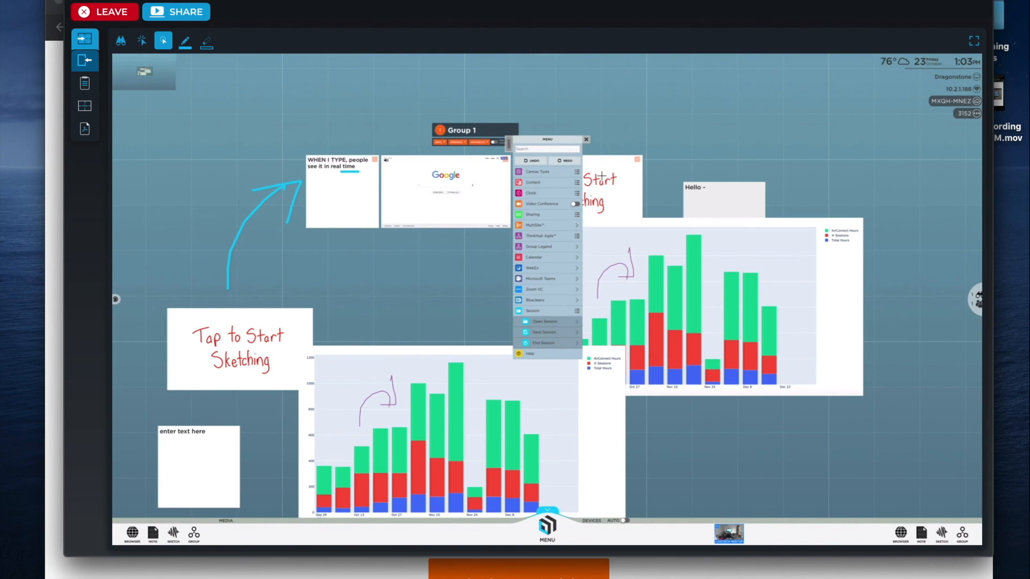
{"action": "left_click", "coordinate": [586, 140]}
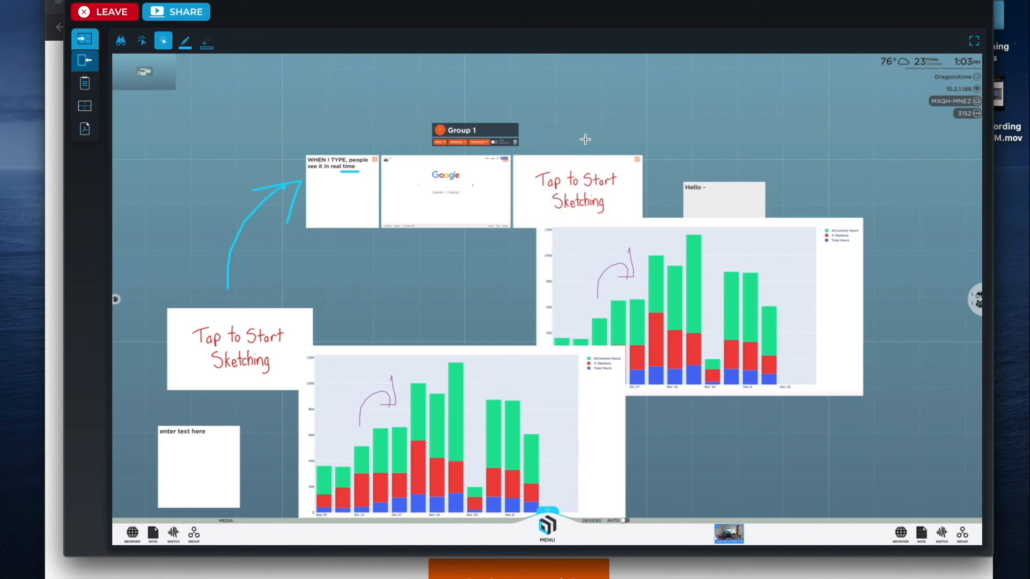